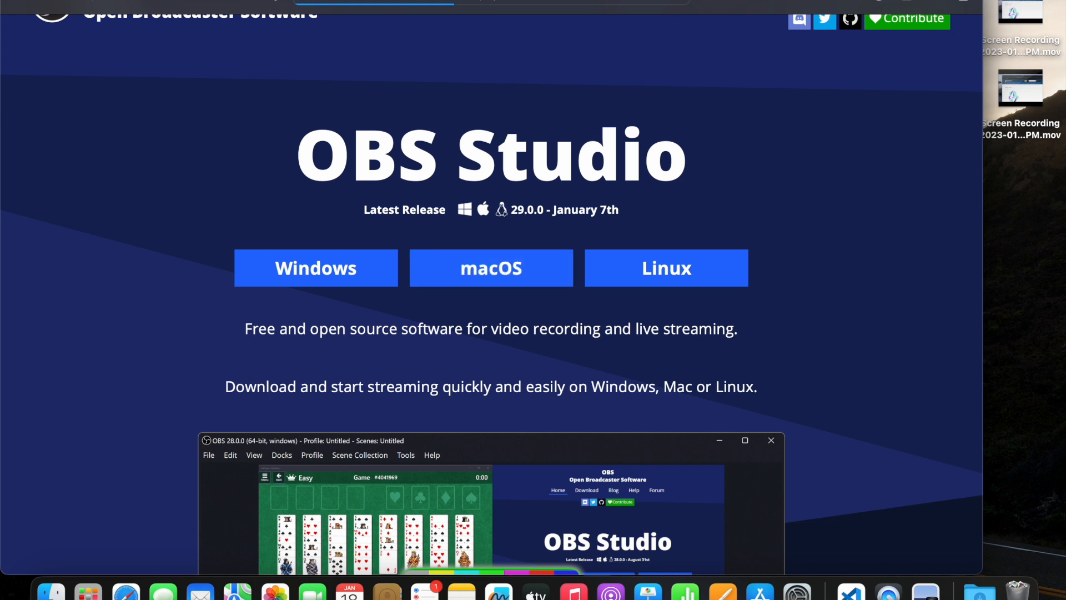
Download OBS Studio 29.0.0 for macOS (Apple Silicon) and allow downloads from obsproject.com
left_click(510, 277)
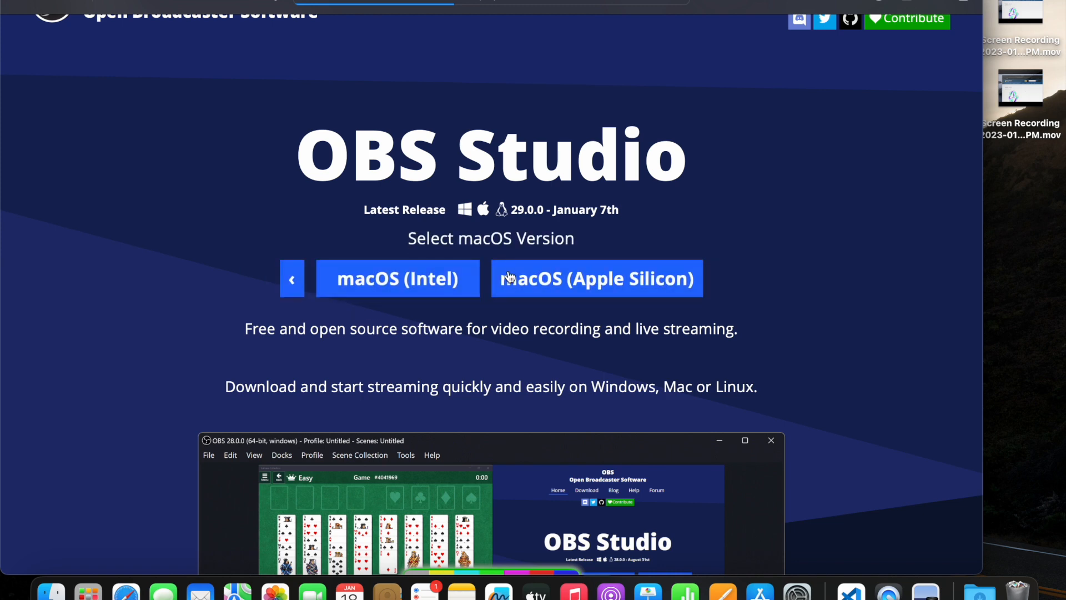
left_click(509, 277)
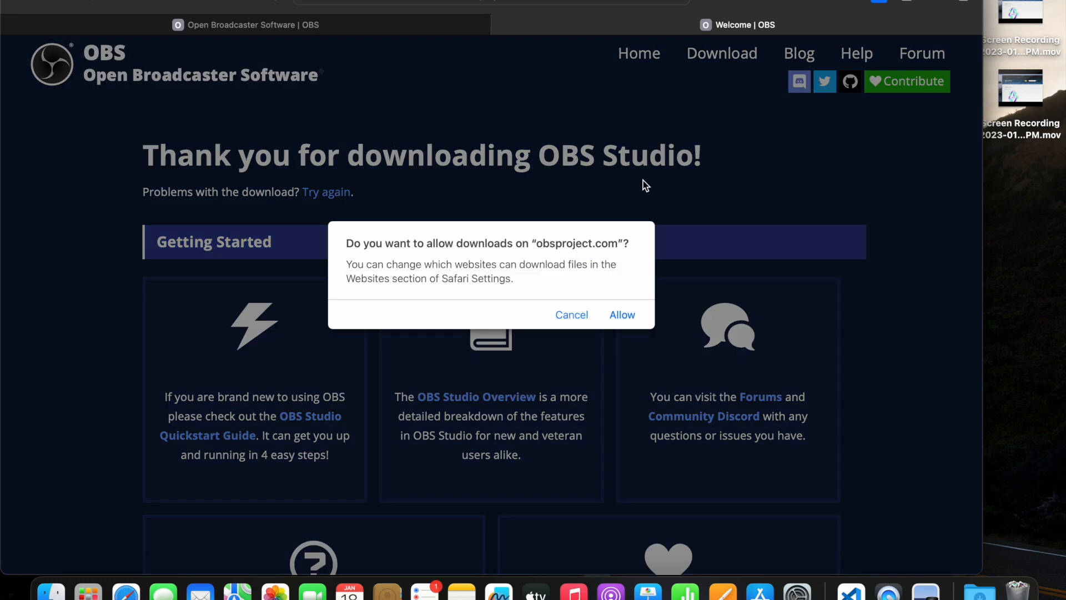
left_click(622, 315)
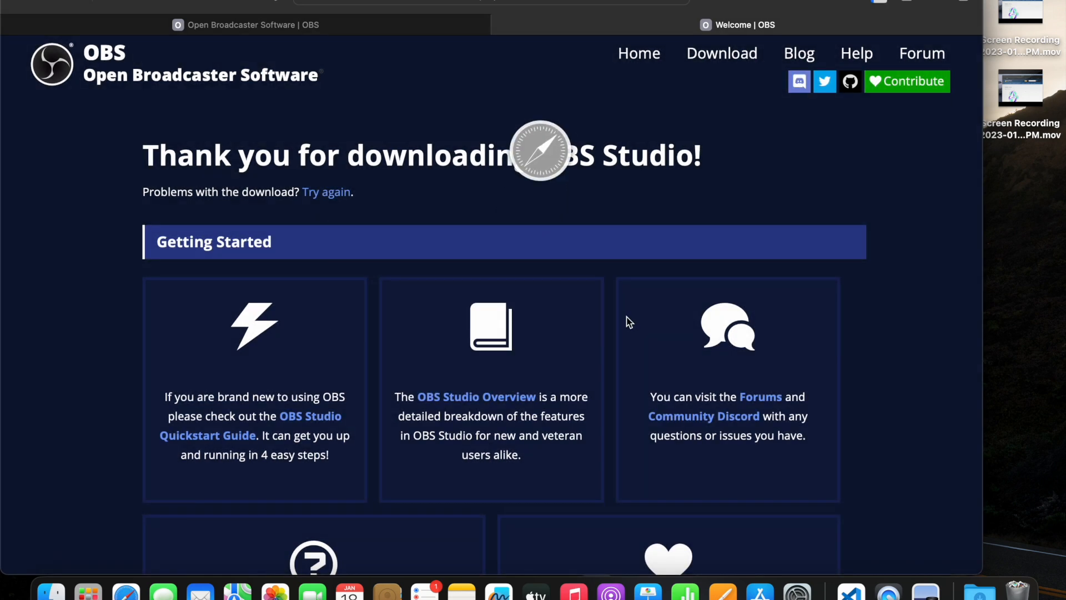
Check the Downloads folder for the OBS installer and look over the Getting Started resources on the thank-you page
key("super+l")
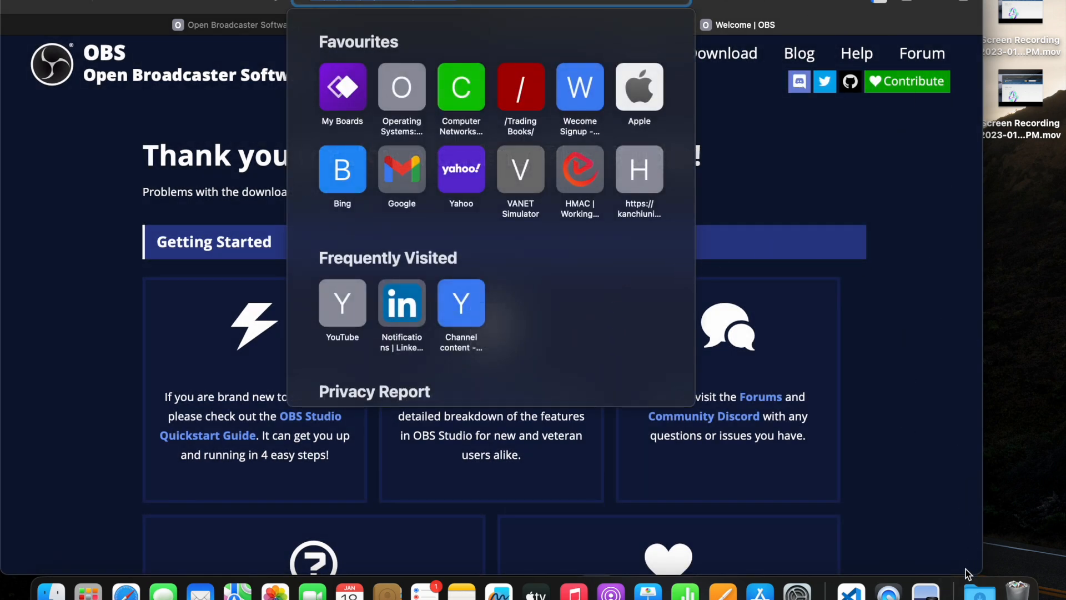
left_click(979, 589)
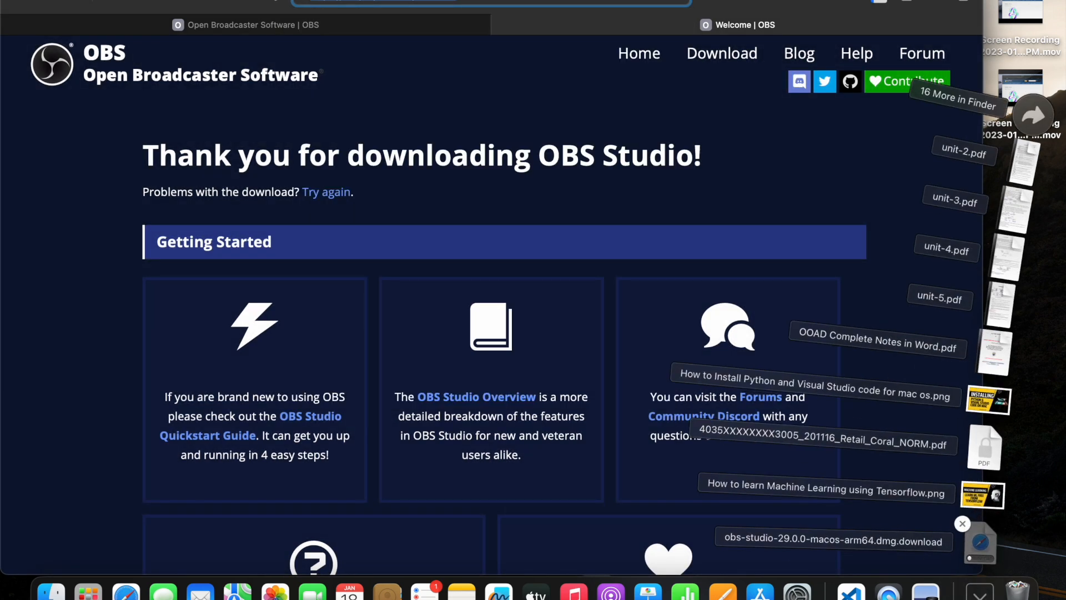
left_click(579, 505)
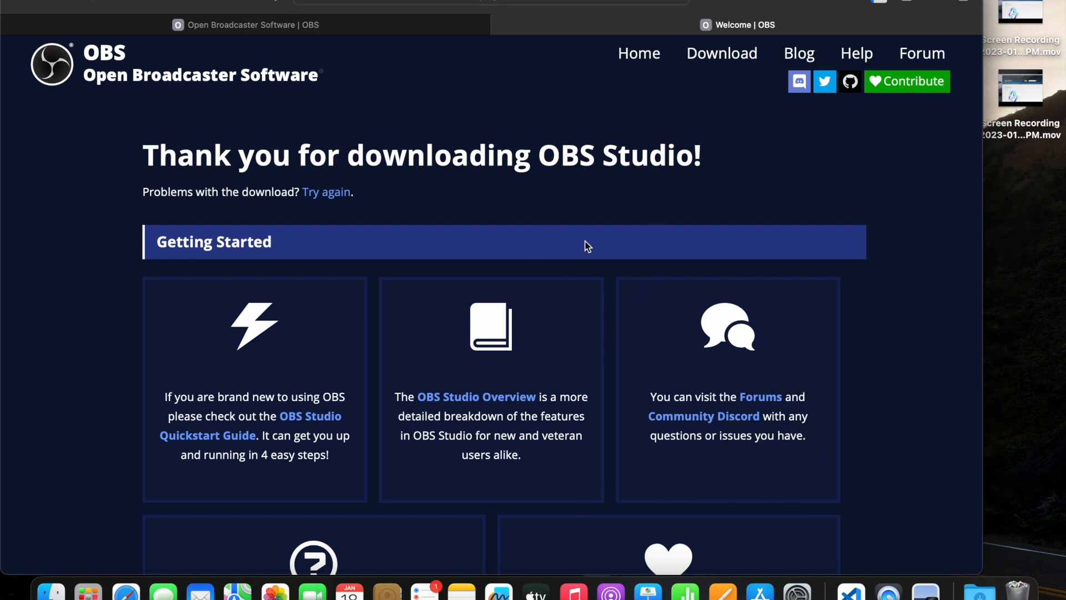
scroll(432, 355, "down", 5)
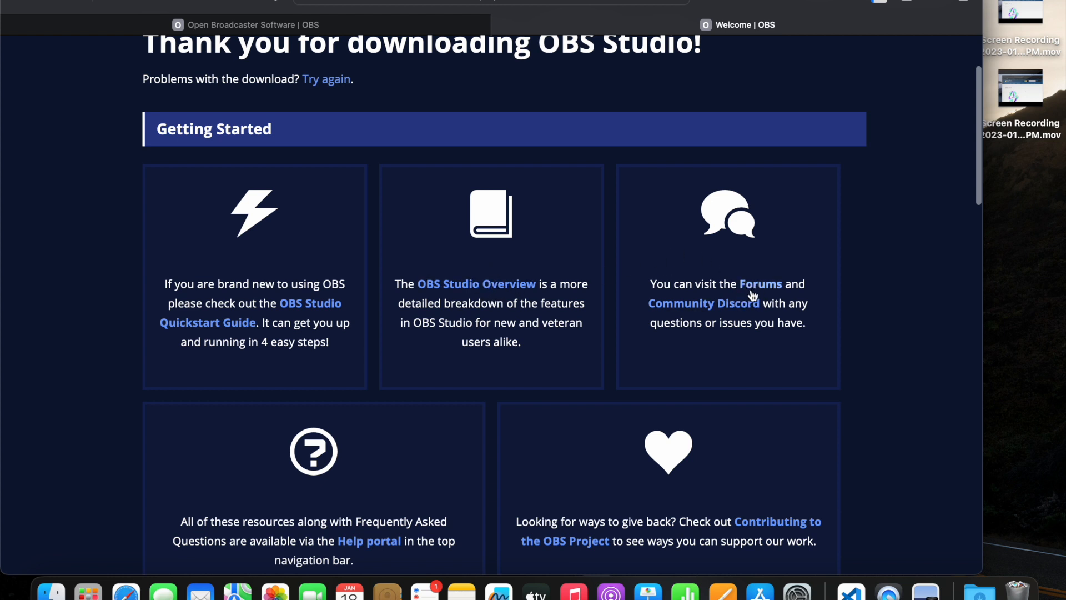
scroll(545, 439, "down", 2)
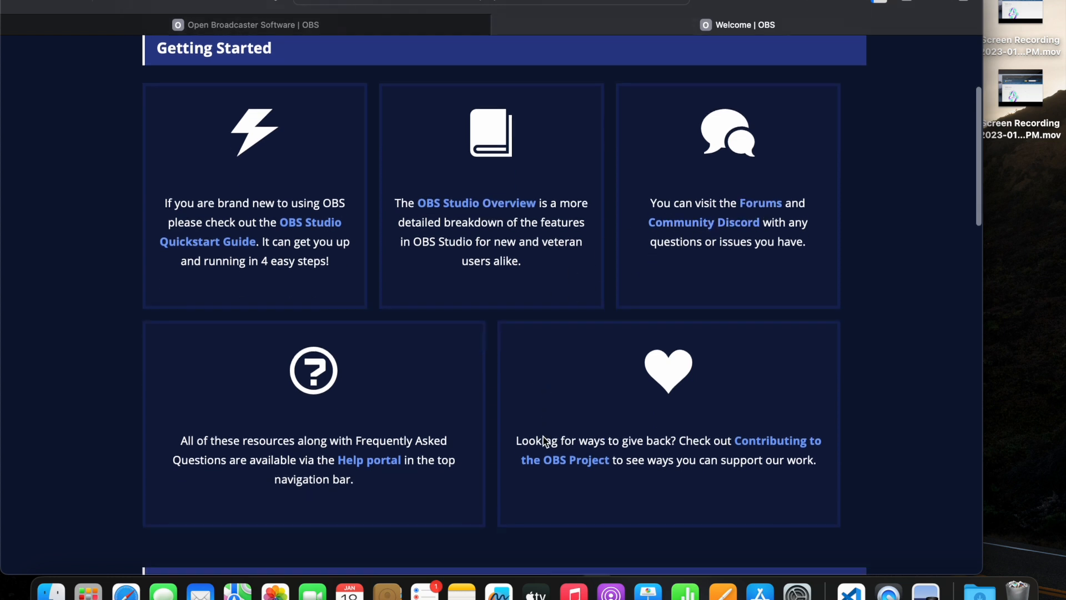
scroll(543, 436, "down", 2)
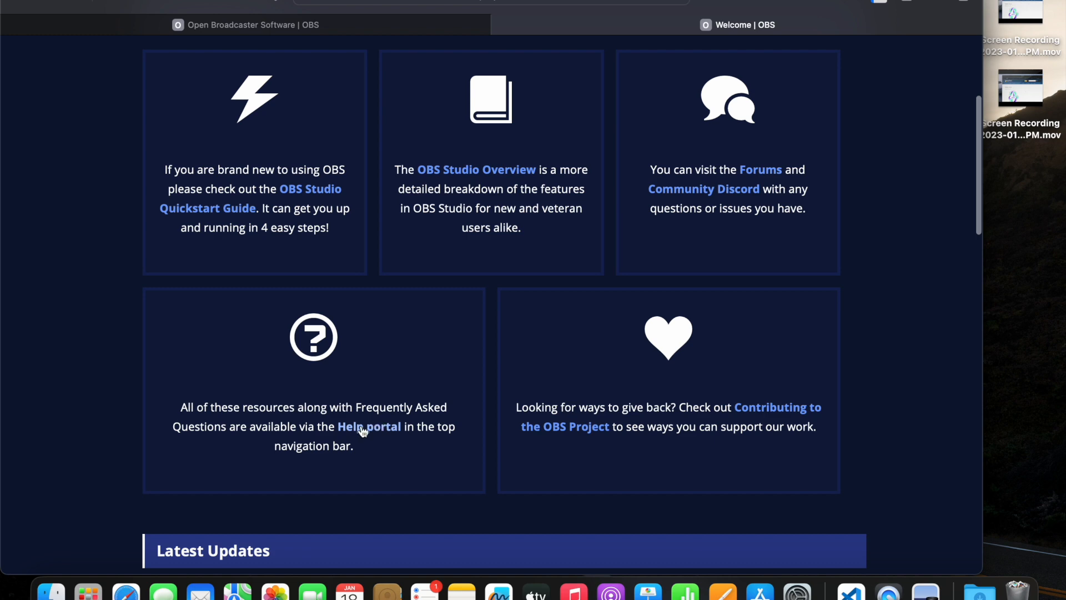
scroll(462, 361, "up", 10)
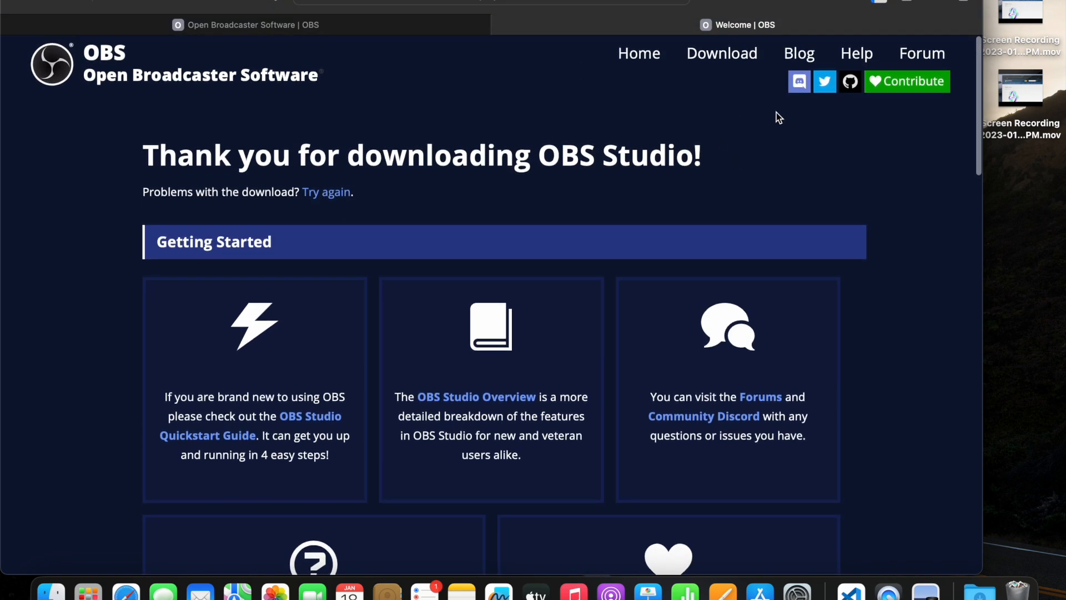
Check the OBS installer's download progress in the browser's download list and, with the browser minimized, in the Downloads folder
left_click(883, 5)
left_click(883, 5)
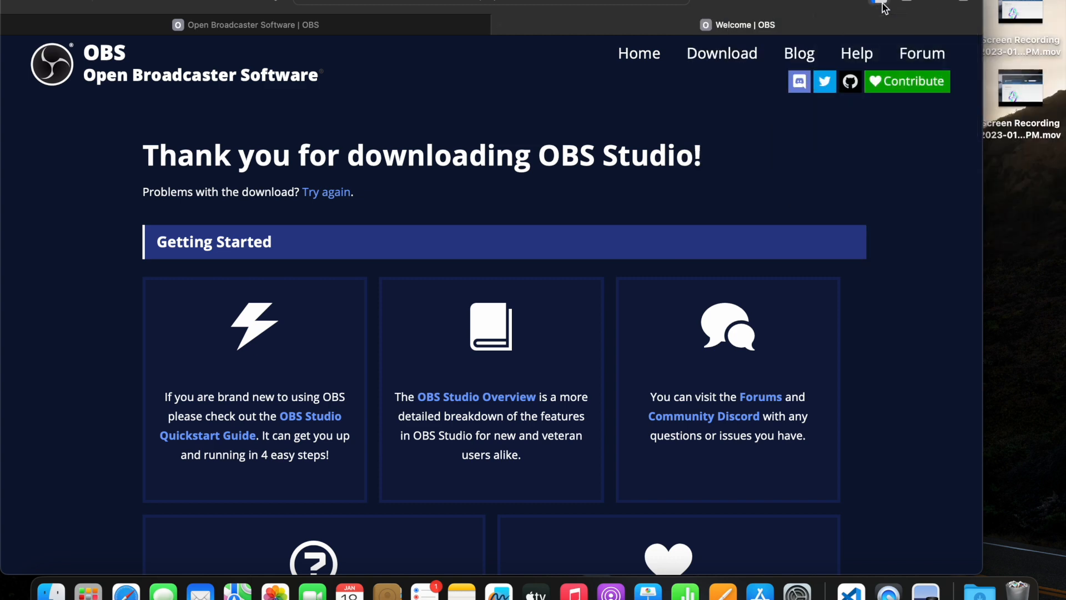
left_click(883, 5)
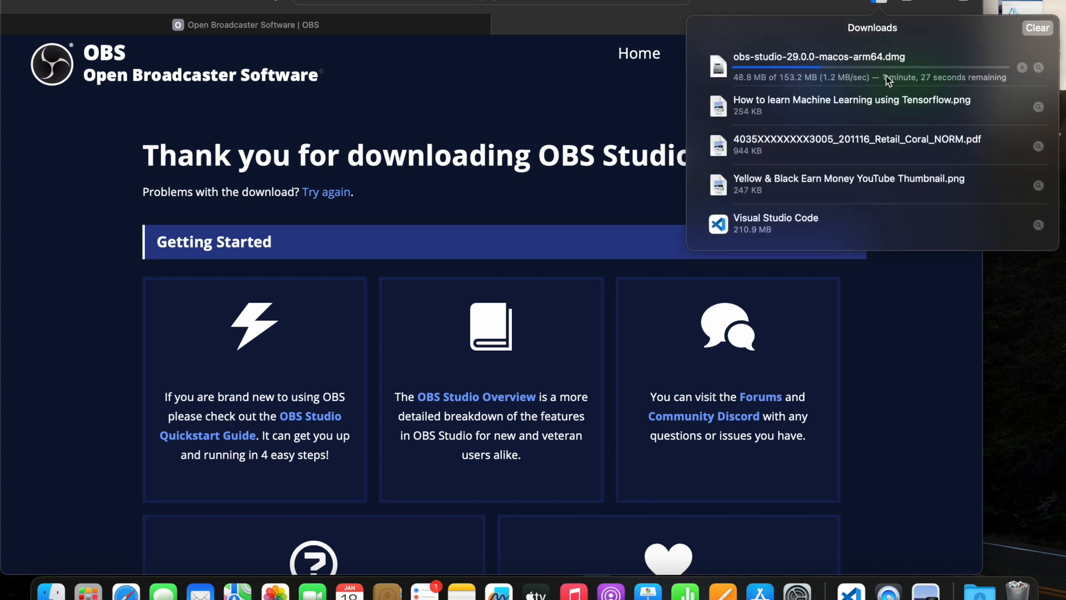
left_click(628, 102)
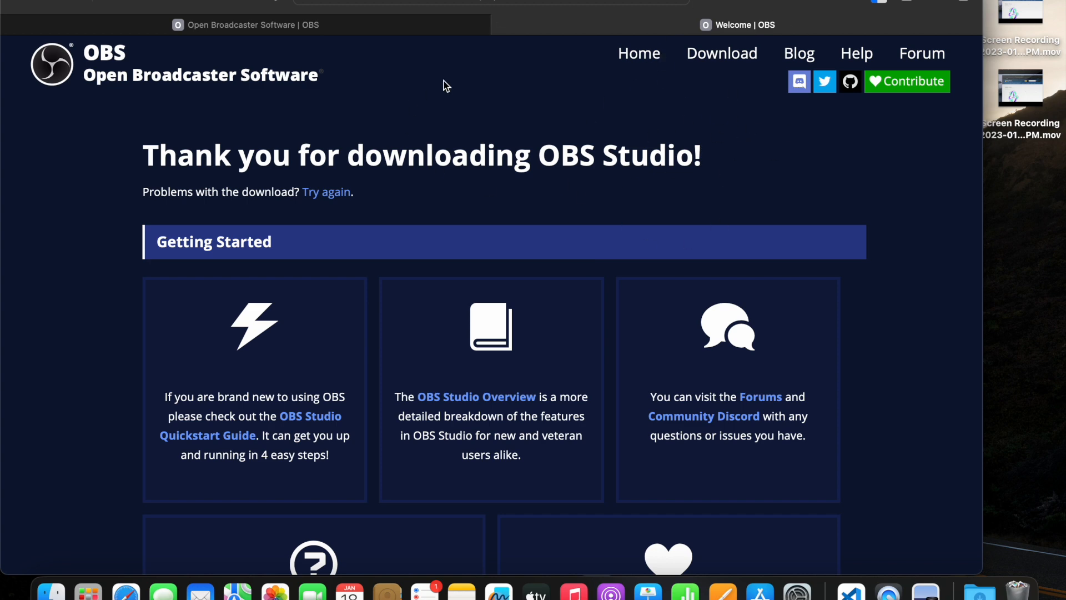
left_click(38, 3)
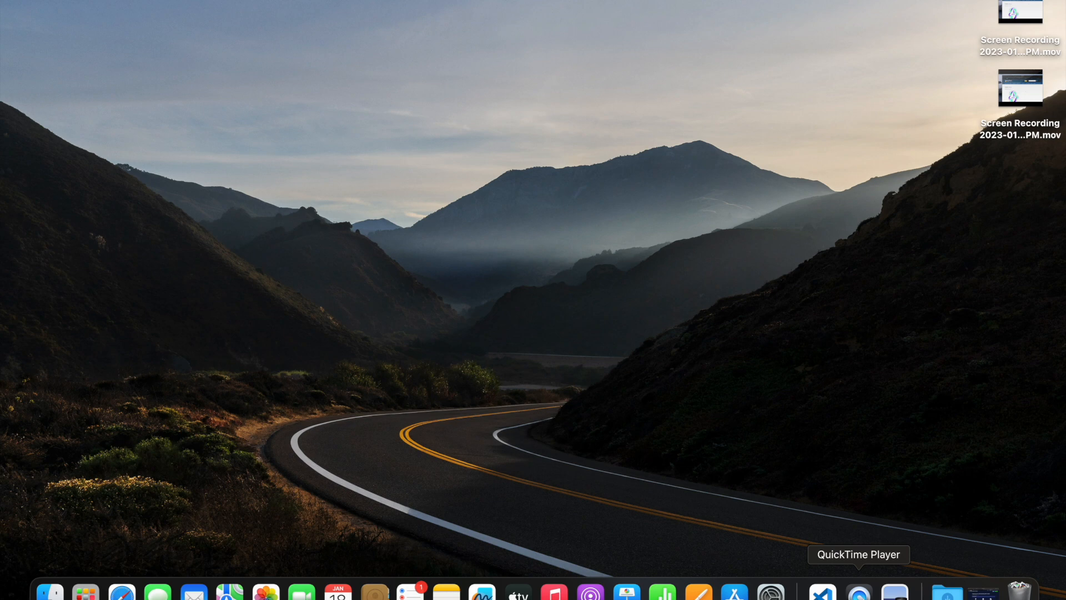
left_click(947, 592)
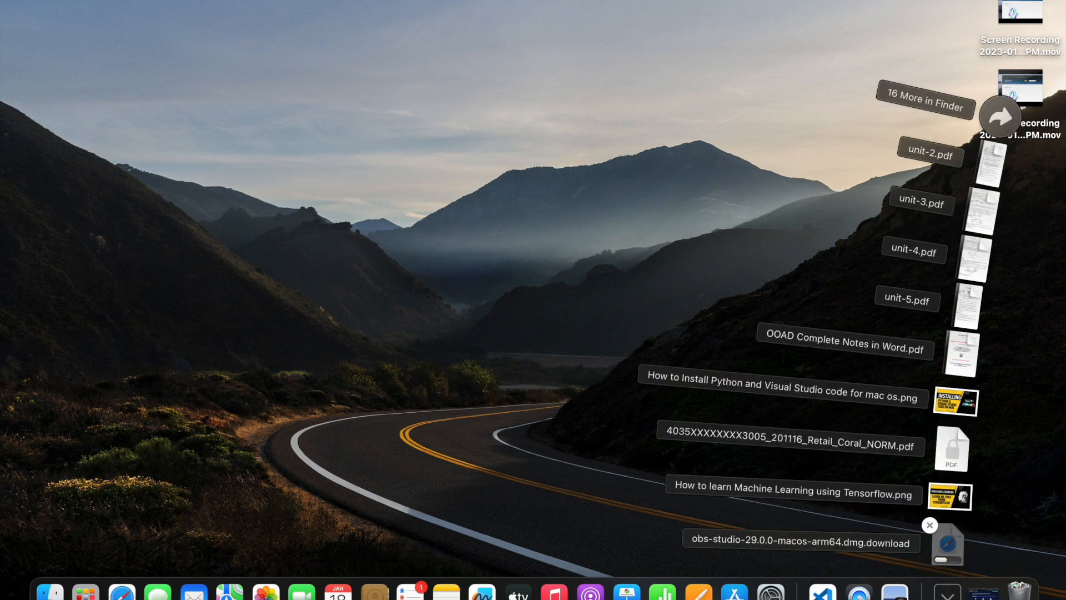
left_click(947, 592)
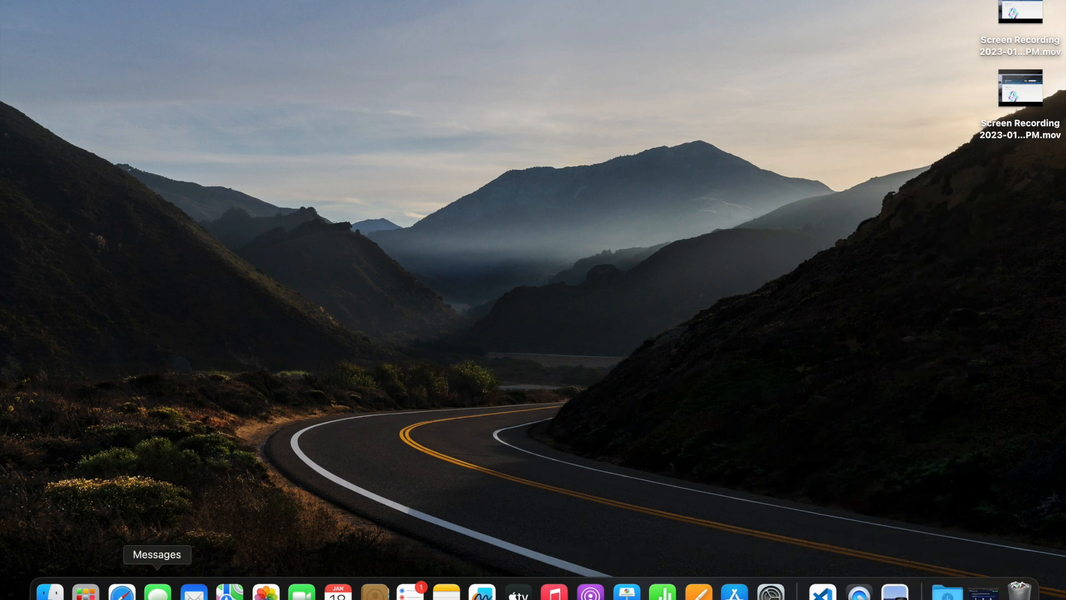
Return to Safari and read the OBS Studio Quickstart guide from the auto-configuration wizard section through the FAQ
left_click(121, 592)
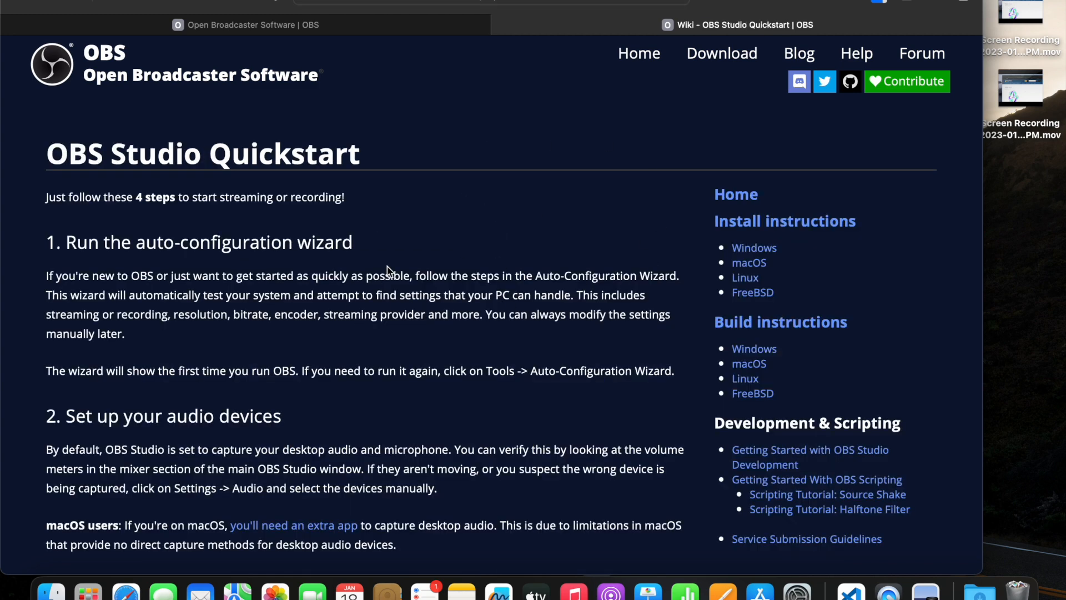
scroll(387, 267, "down", 5)
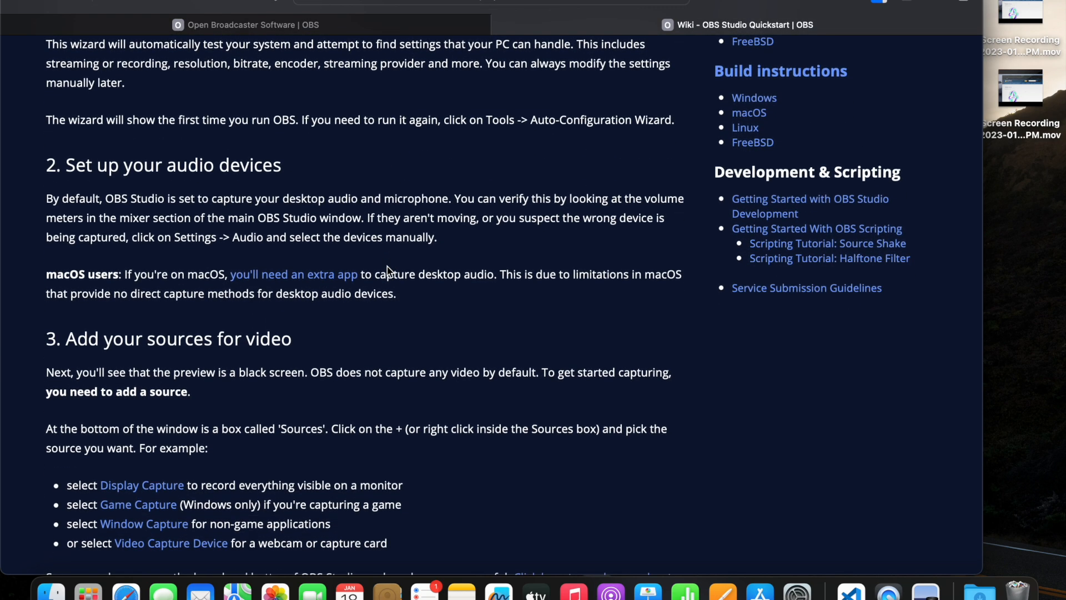
scroll(388, 267, "down", 2)
scroll(387, 267, "down", 2)
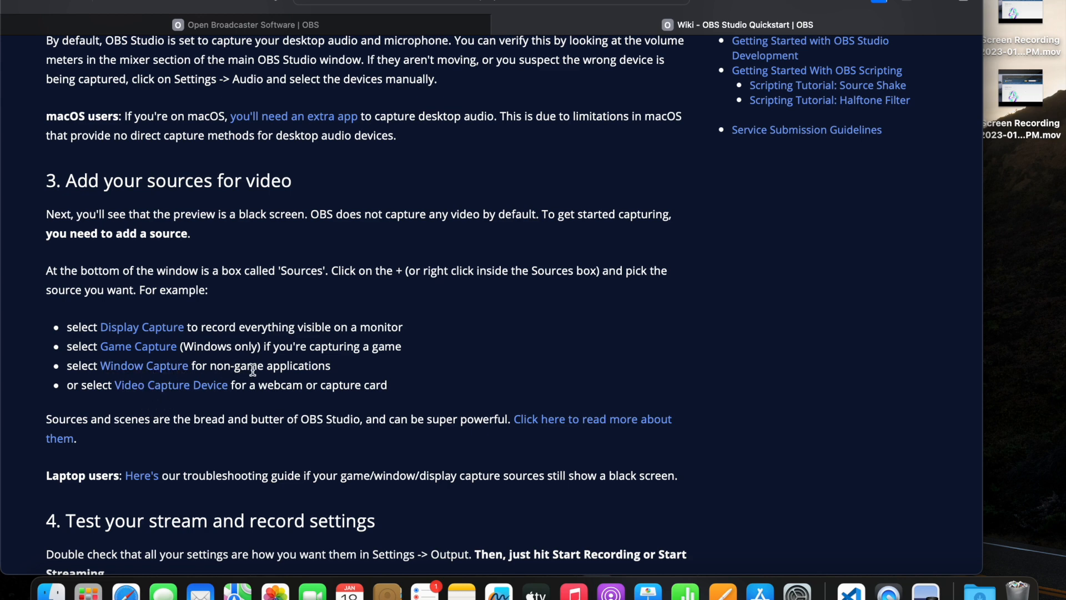
scroll(205, 376, "up", 2)
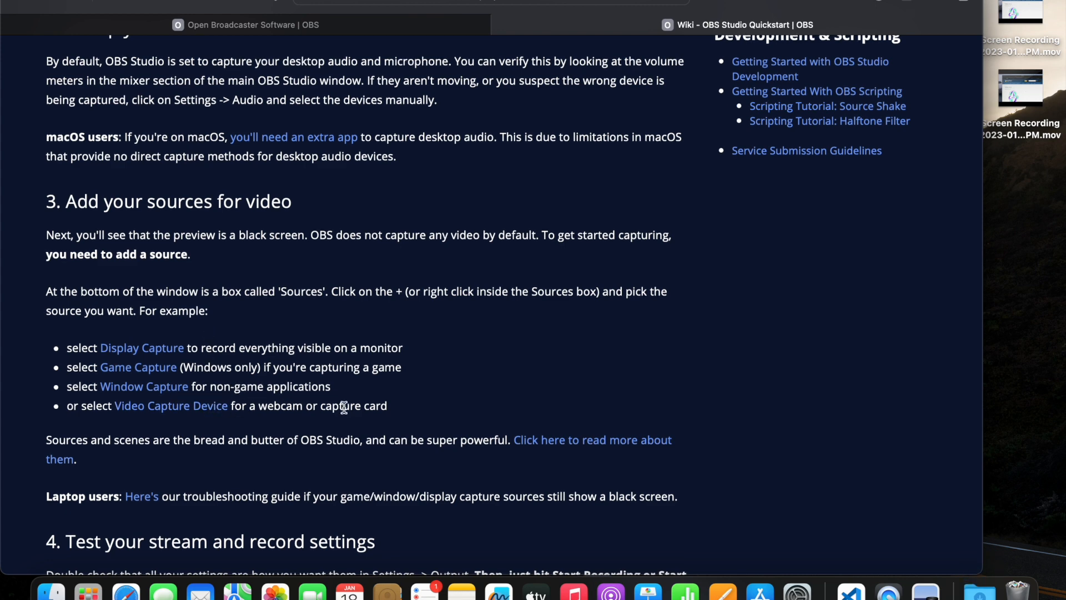
scroll(344, 411, "down", 5)
scroll(344, 412, "down", 7)
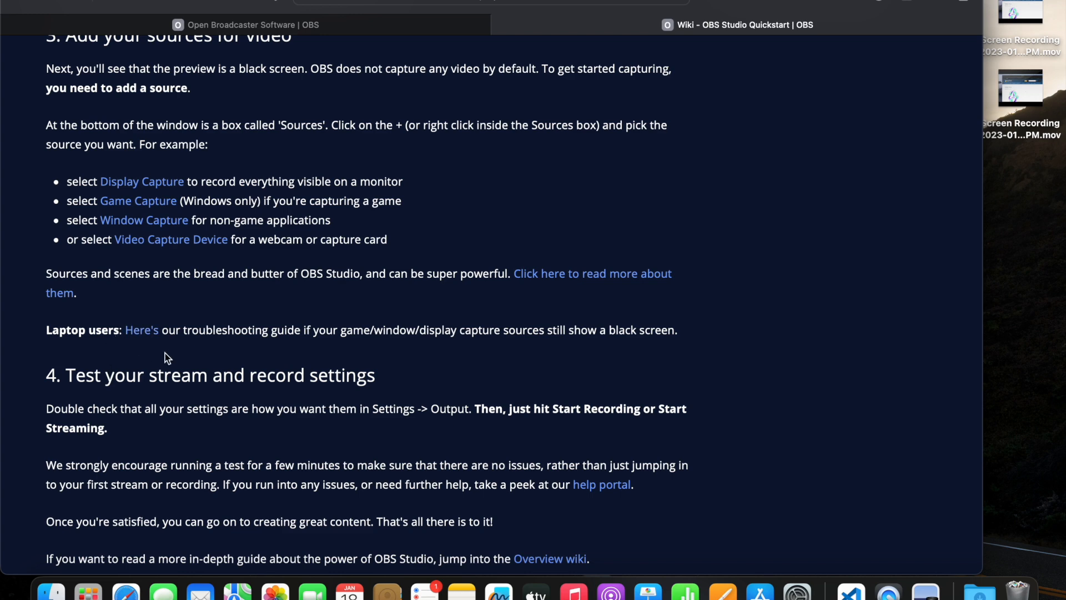
scroll(209, 400, "down", 1)
scroll(209, 400, "down", 10)
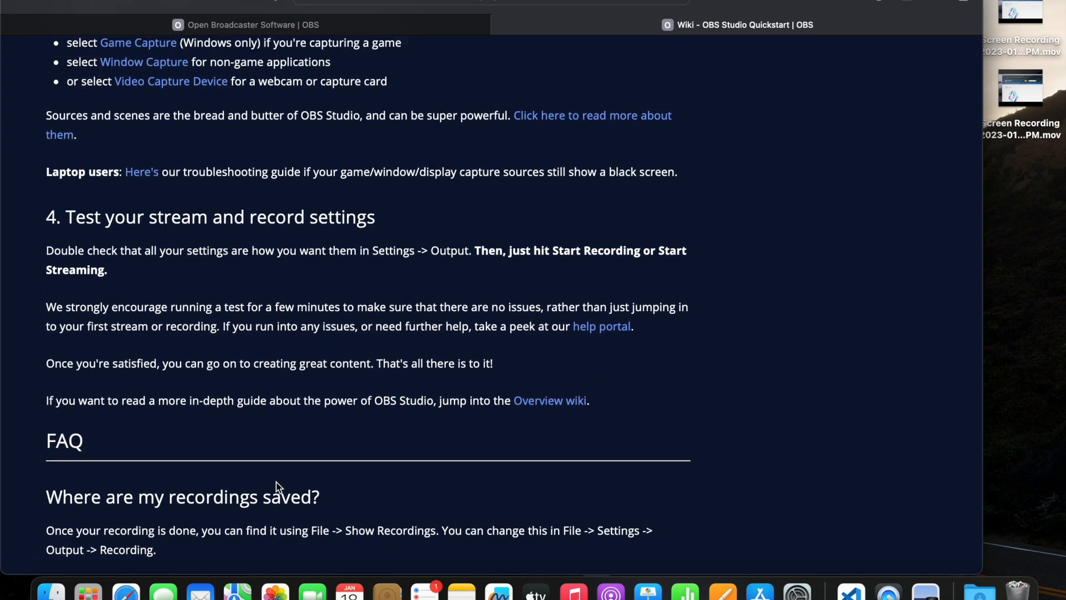
scroll(368, 457, "down", 15)
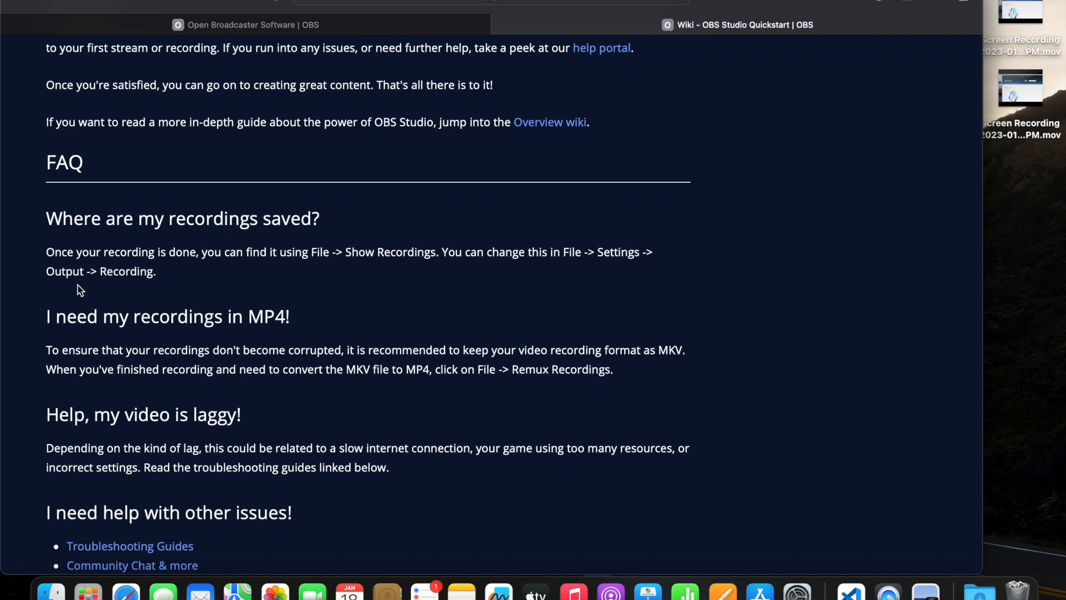
scroll(161, 346, "down", 5)
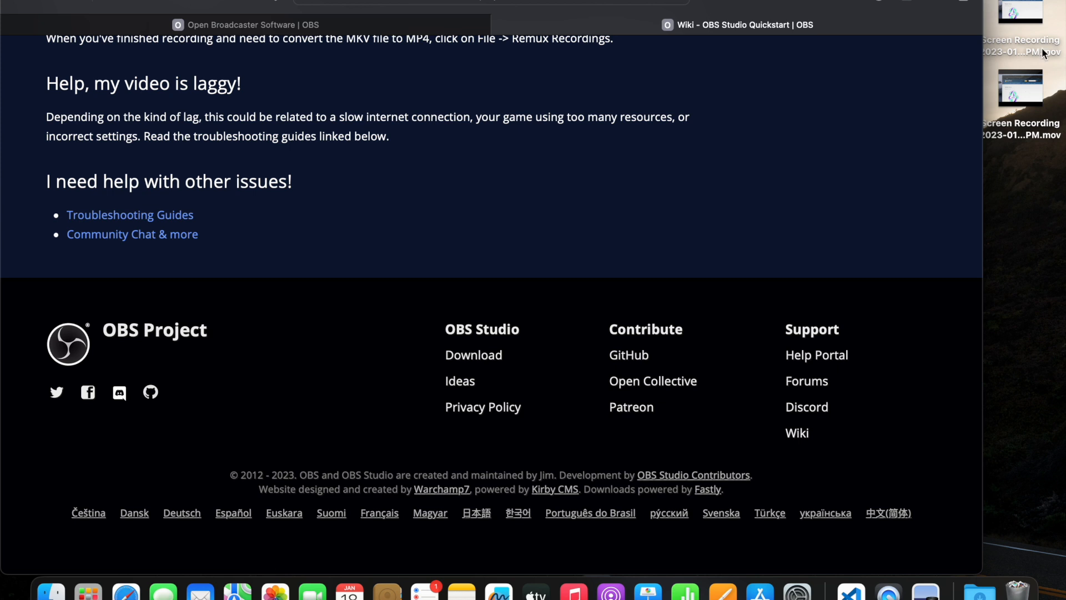
Open the downloaded obs-studio-29.0.0-macos-arm64.dmg disk image and minimize the browser window
left_click(879, 4)
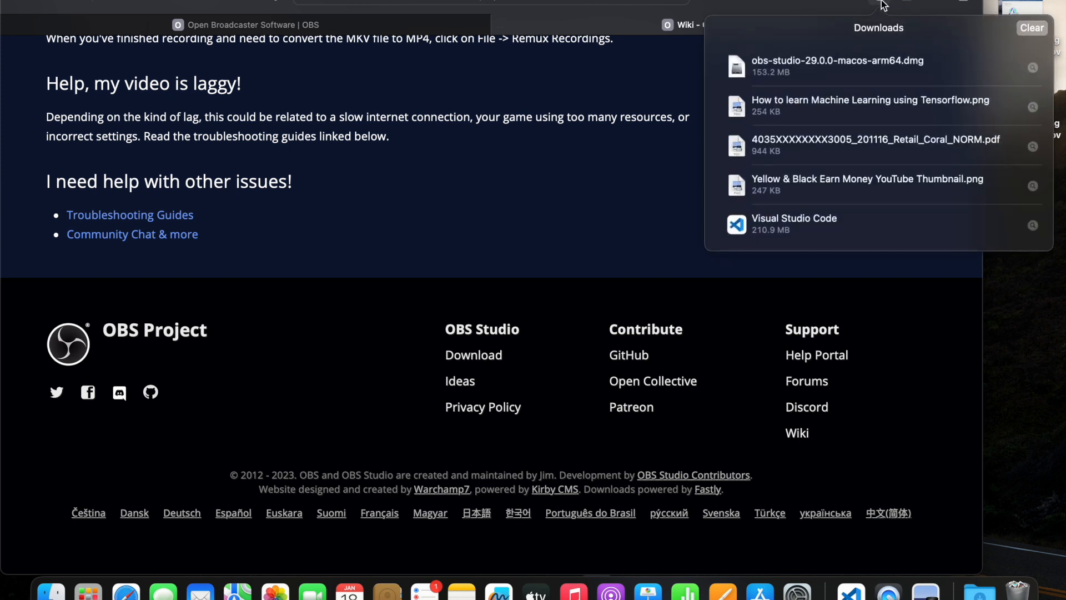
left_click(935, 78)
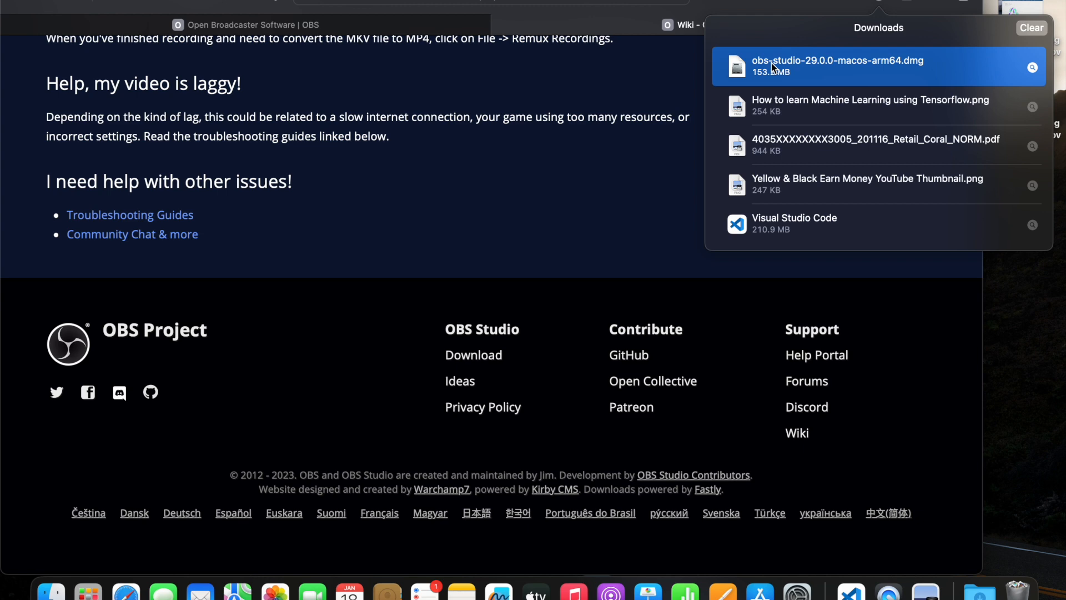
left_click(979, 590)
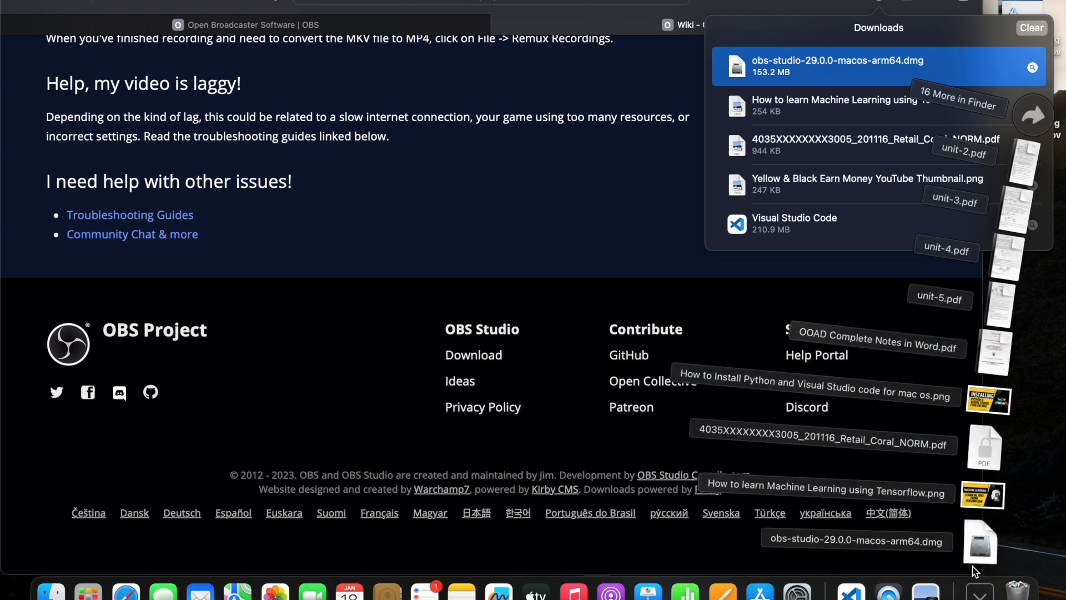
left_click(942, 553)
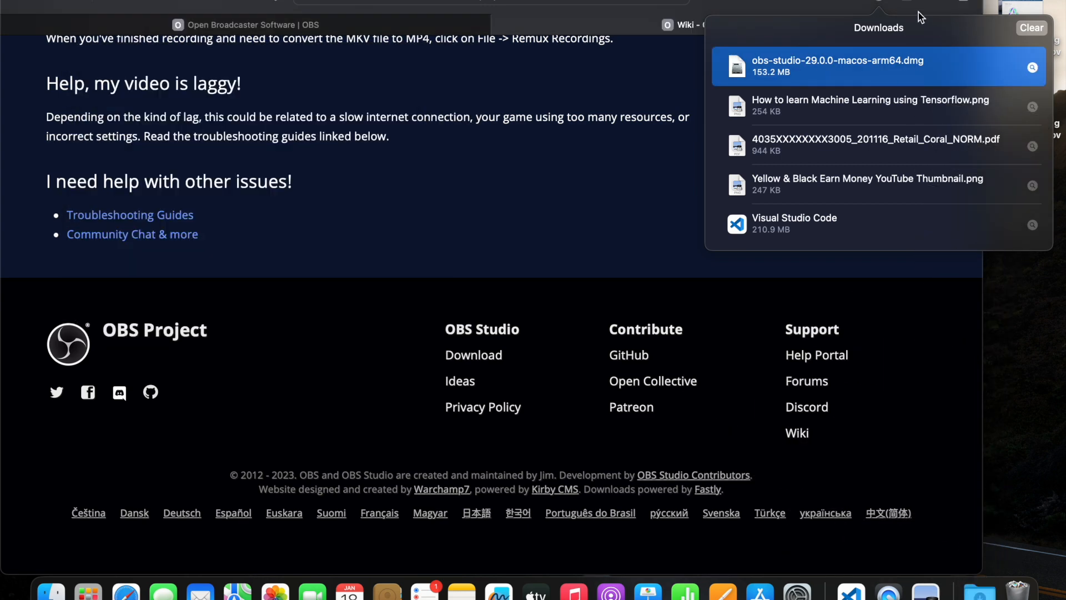
left_click(35, 4)
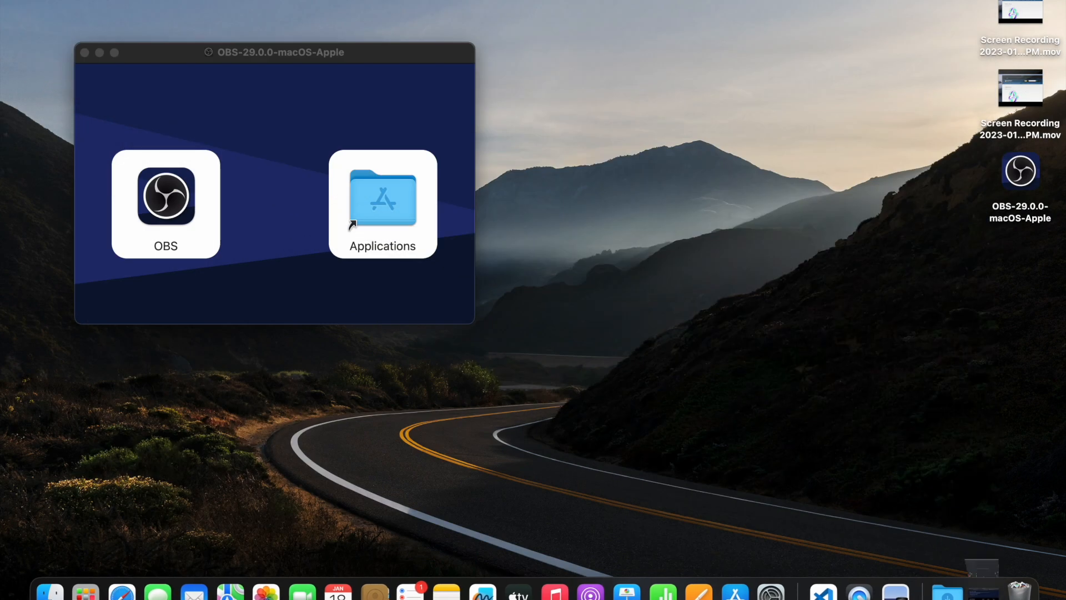
Install OBS by copying it from the disk image into Applications, and open the Applications folder
left_click_drag(161, 210, 376, 205)
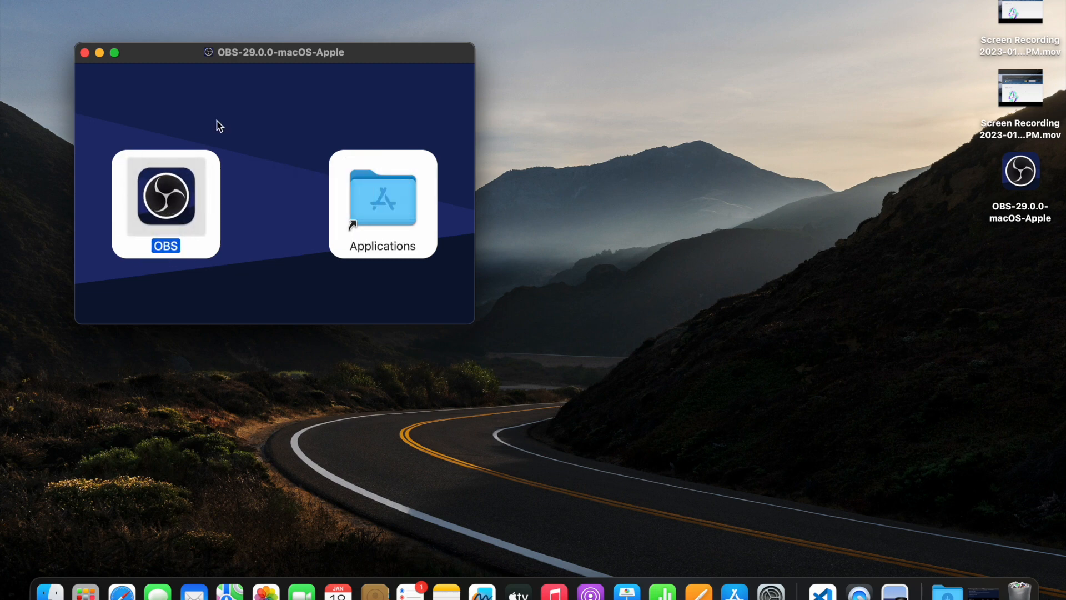
left_click_drag(177, 211, 379, 205)
double_click(393, 205)
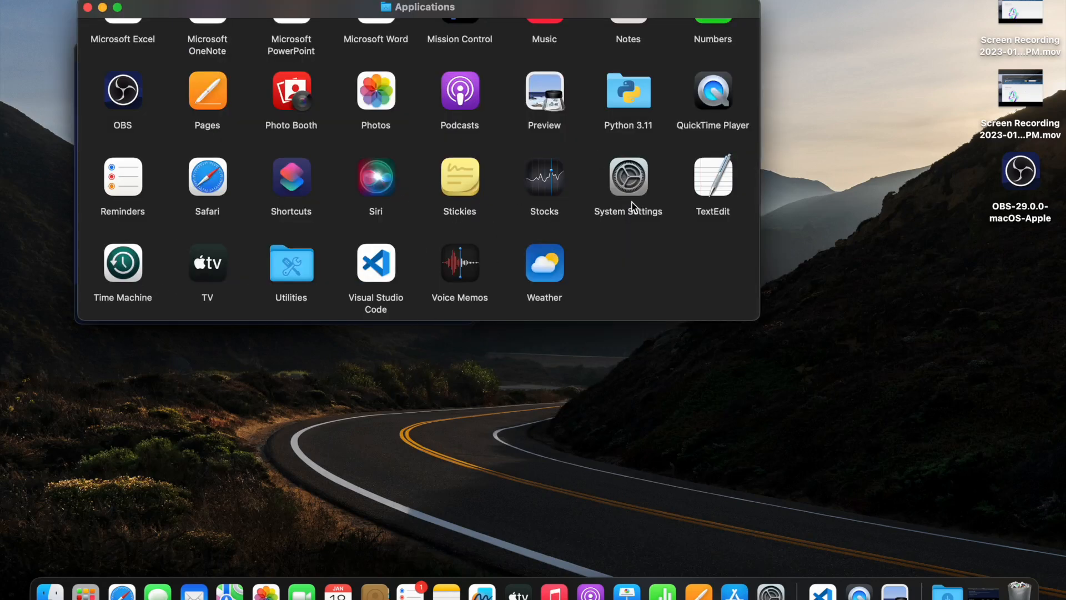
Start OBS from the Applications folder and close the Applications and OBS-29.0.0-macOS-Apple windows
scroll(609, 195, "up", 3)
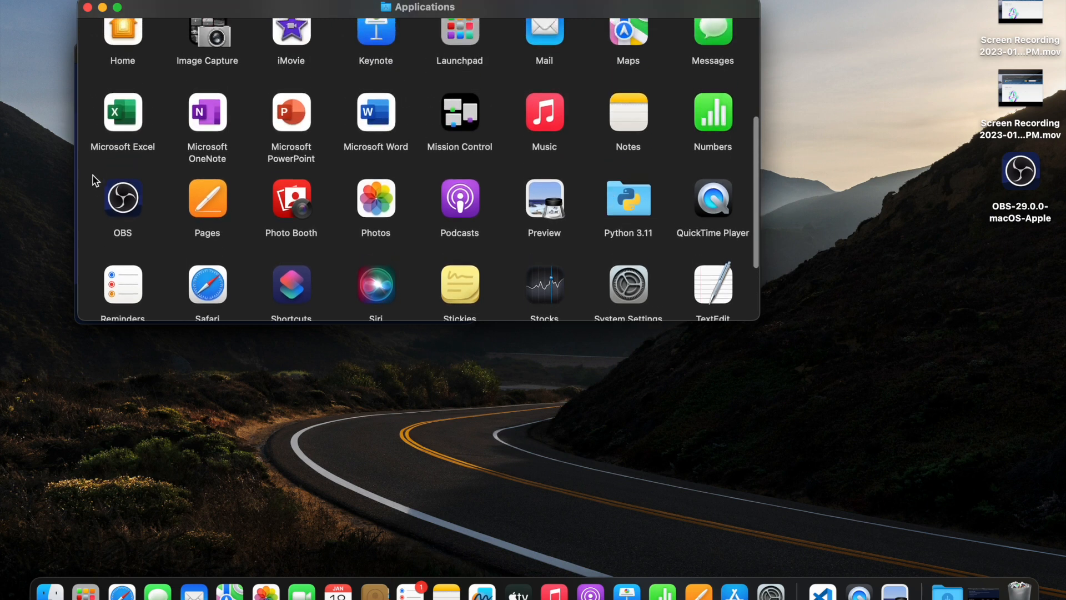
double_click(124, 194)
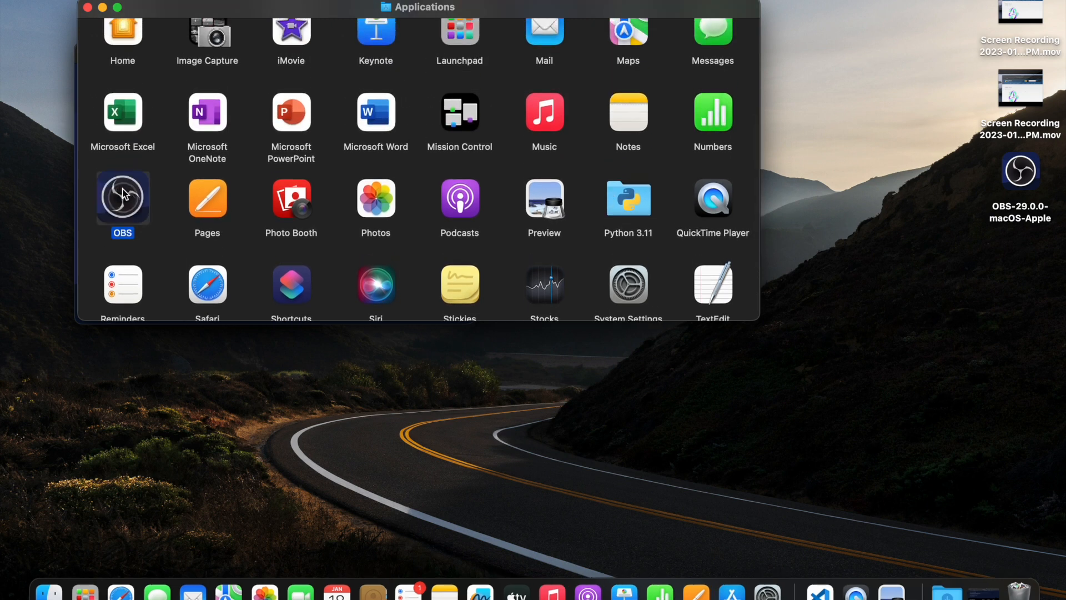
left_click(87, 8)
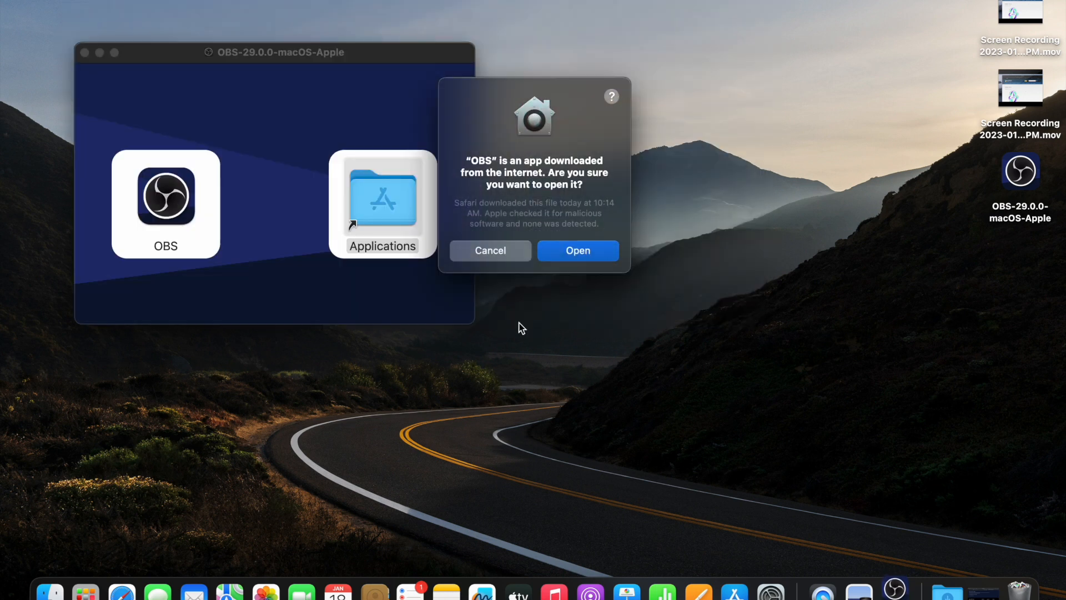
left_click(84, 52)
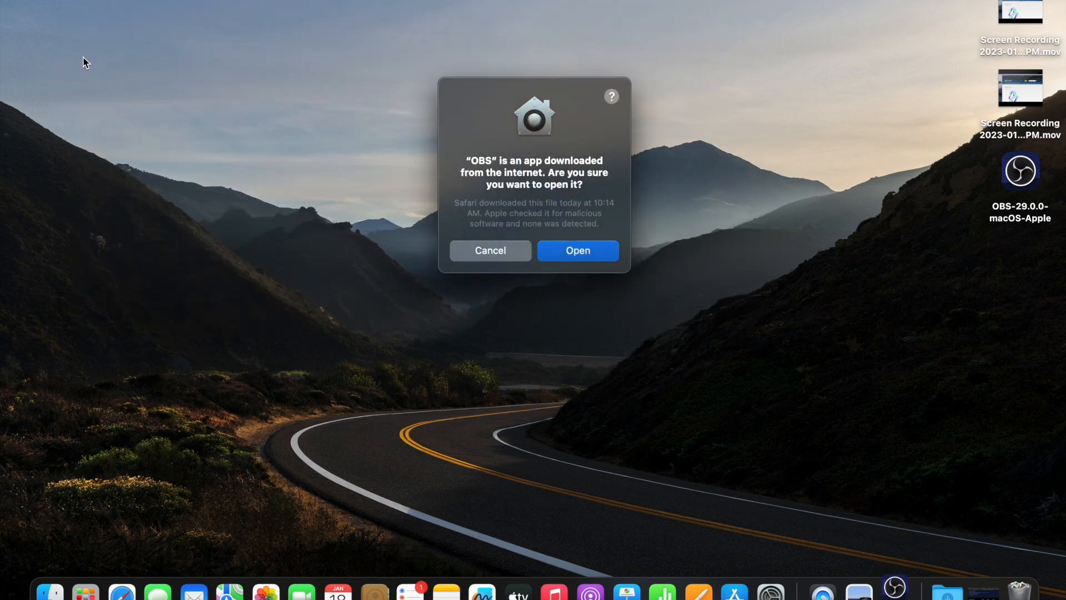
Confirm opening OBS and grant it the Screen Recording permission, entering the account password and choosing Quit & Reopen
left_click(609, 253)
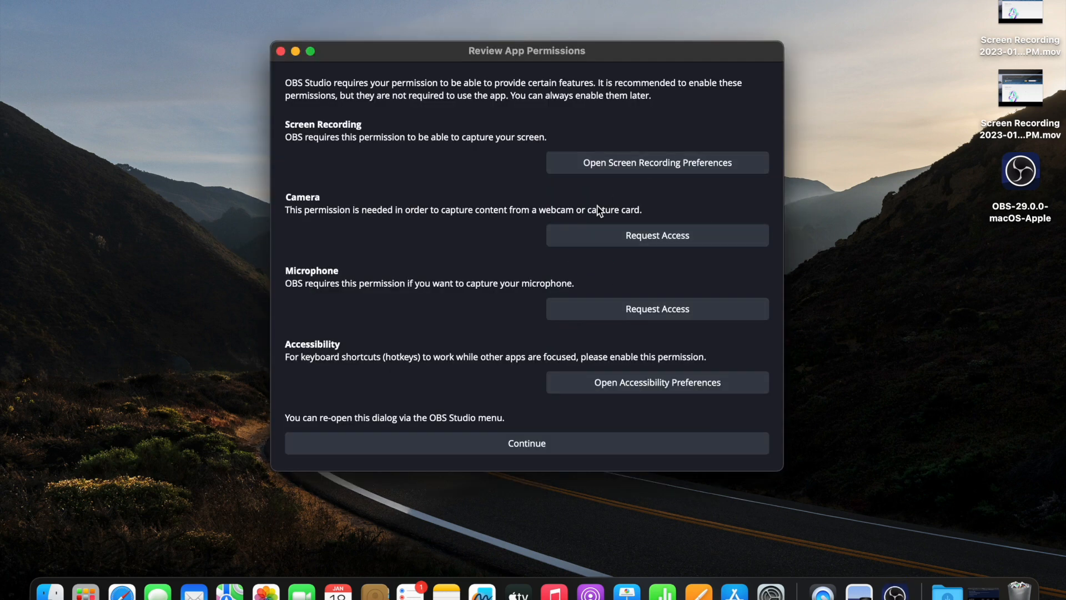
left_click(721, 162)
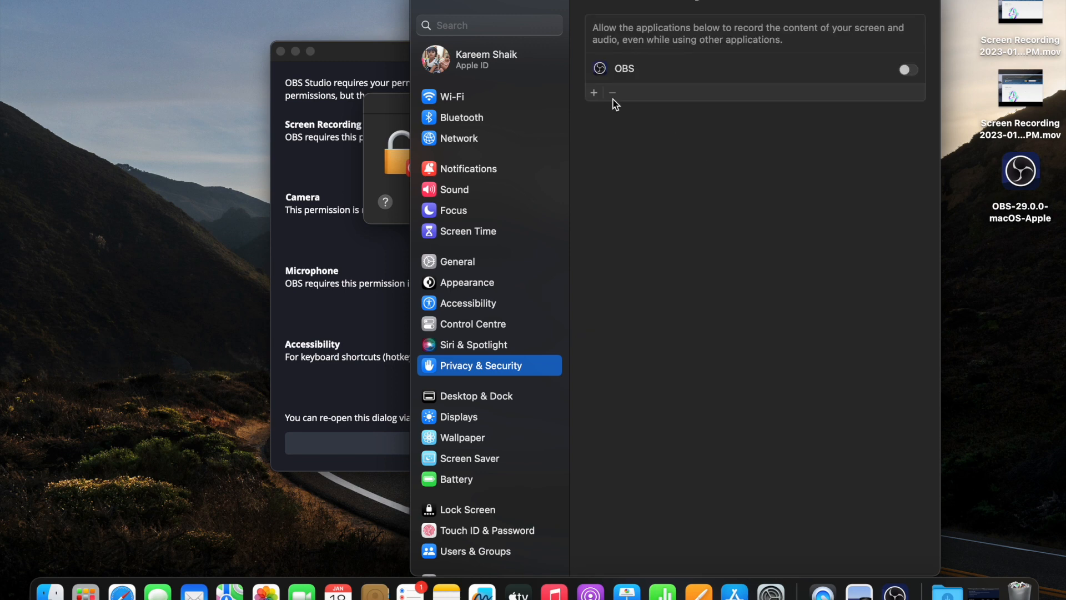
left_click(909, 70)
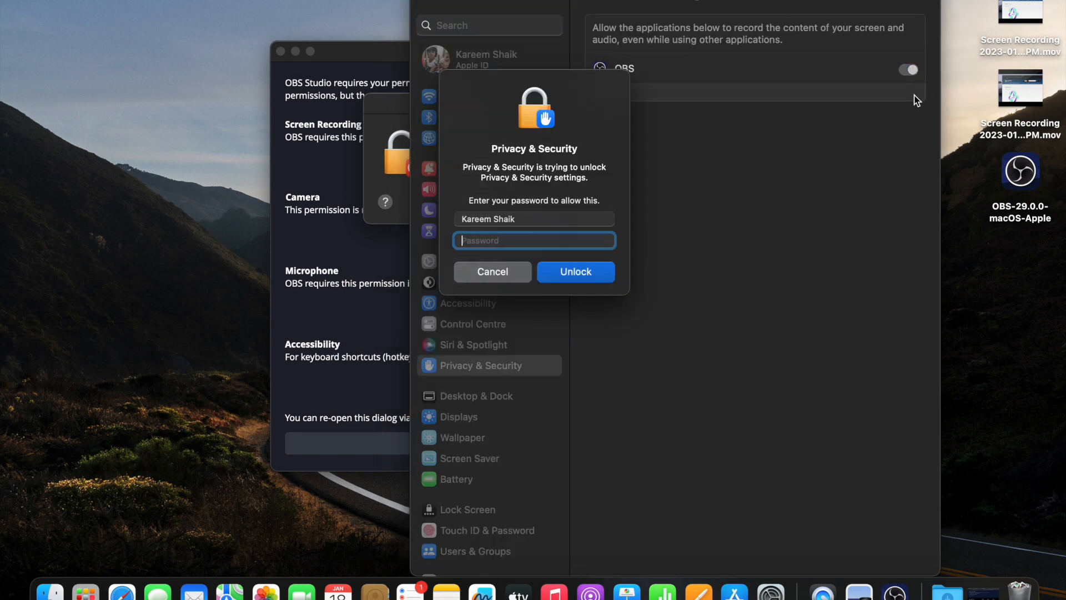
type("************")
key("Return")
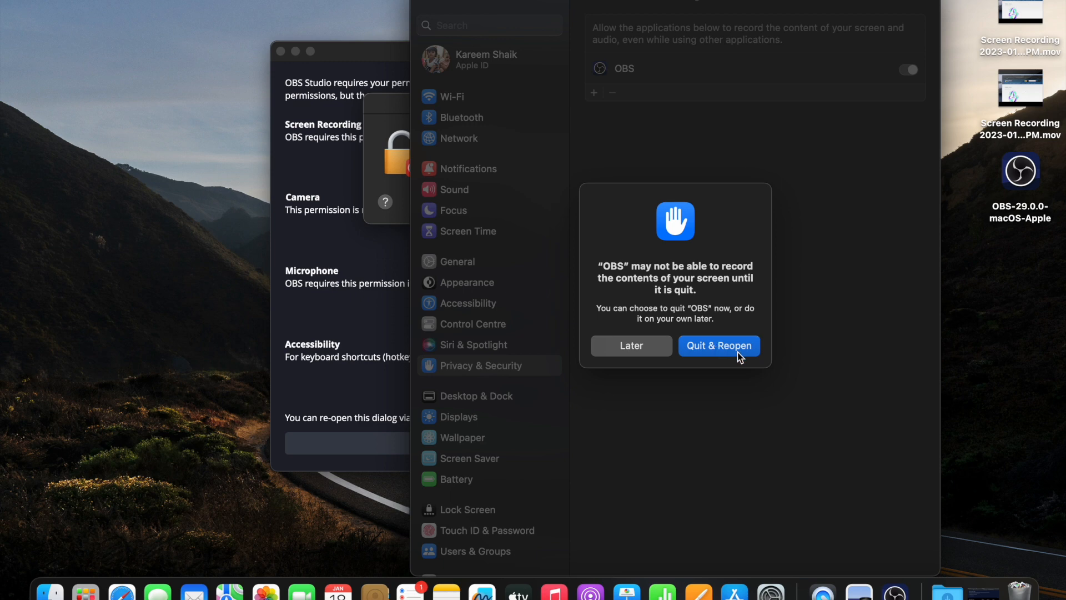
left_click(737, 351)
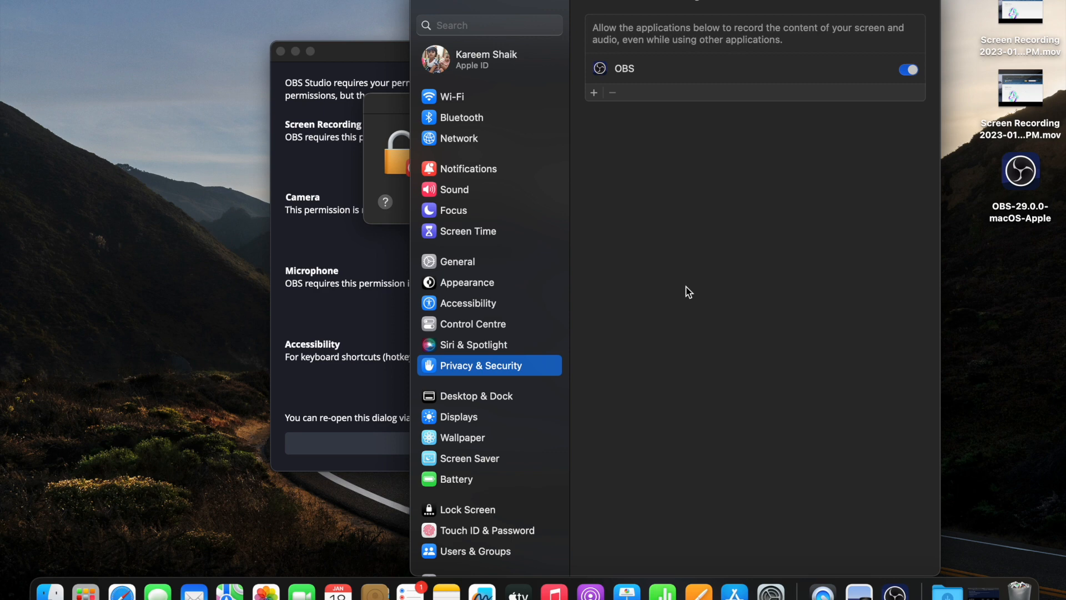
Return to the Review App Permissions window and grant OBS access to the camera and the microphone
left_click(324, 294)
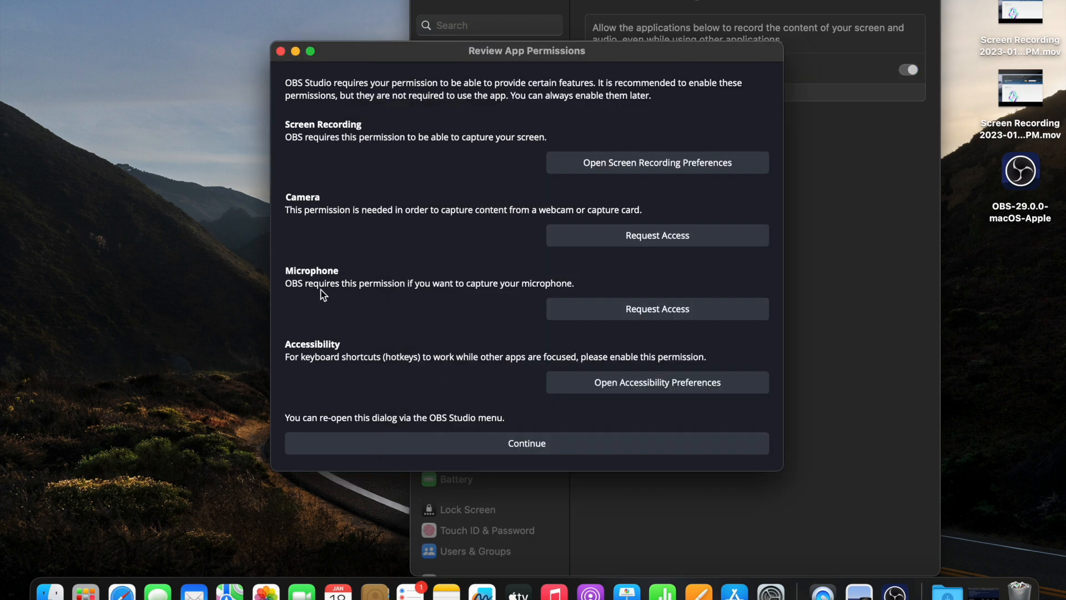
left_click(619, 246)
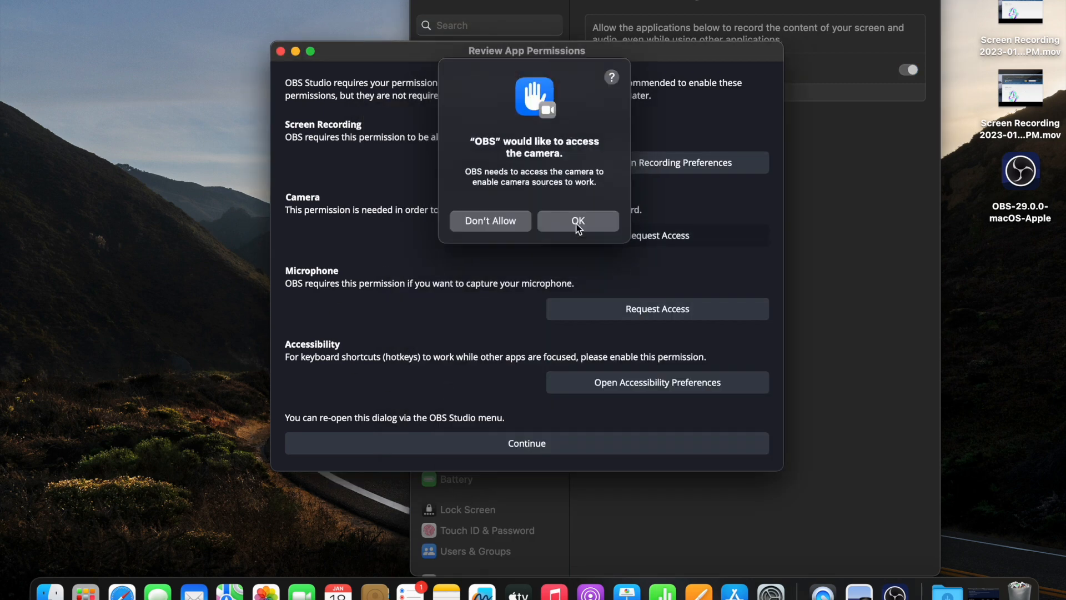
left_click(578, 222)
left_click(631, 315)
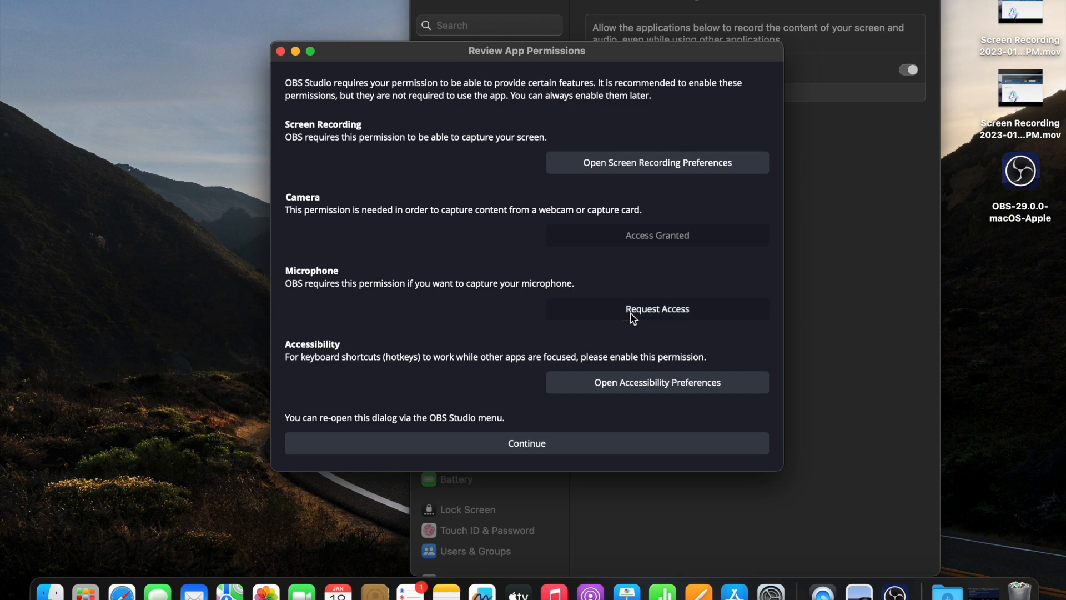
left_click(578, 221)
Allow OBS in the Accessibility privacy settings, and finish the permissions review by denying the leftover Screen Recording prompt
left_click(692, 387)
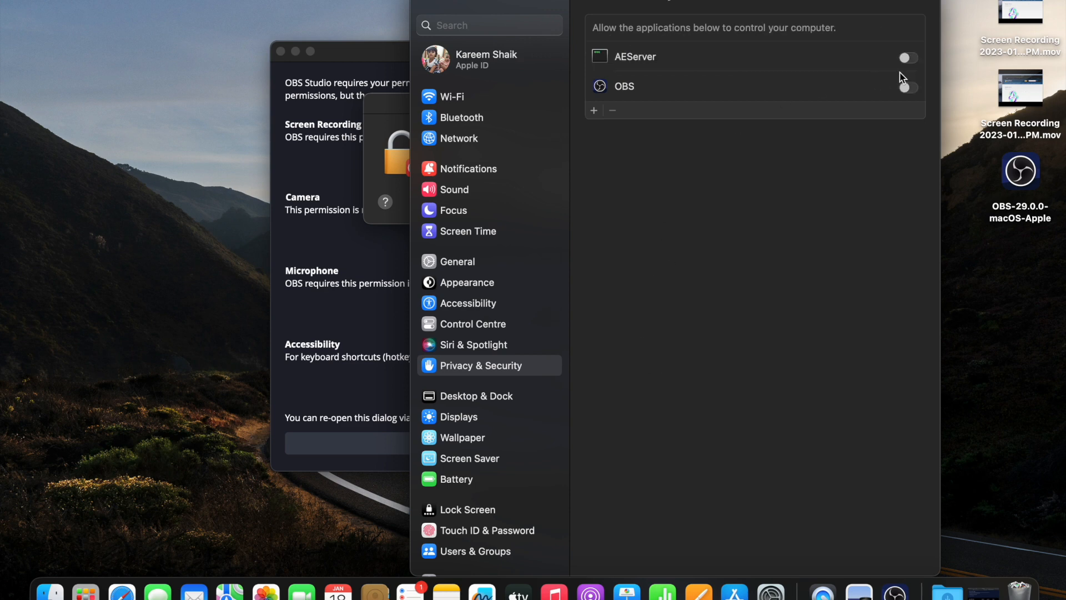
left_click(906, 88)
left_click(433, 6)
left_click(579, 446)
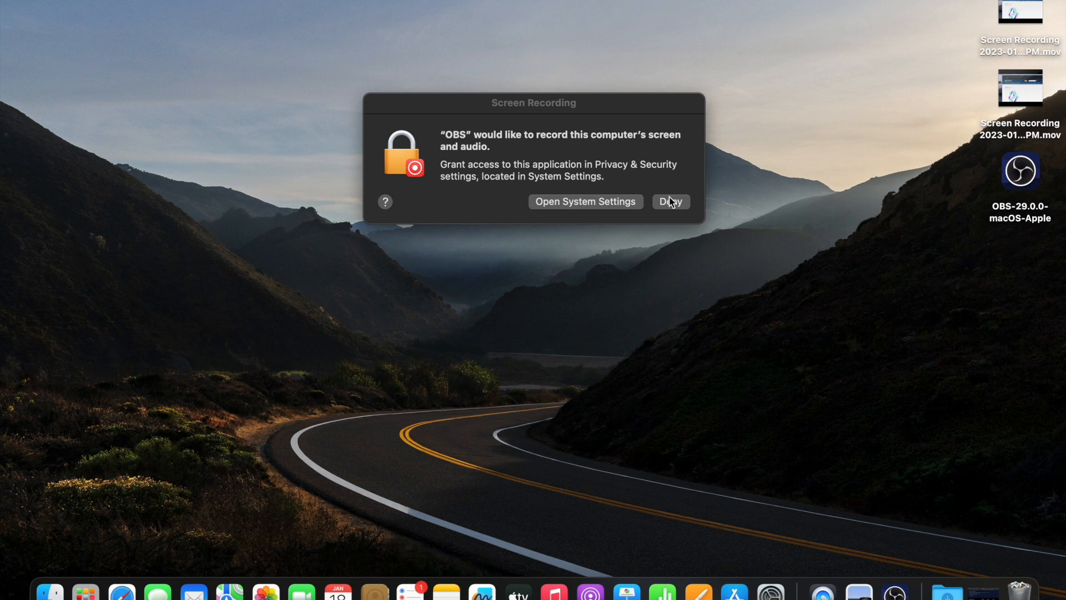
left_click(665, 204)
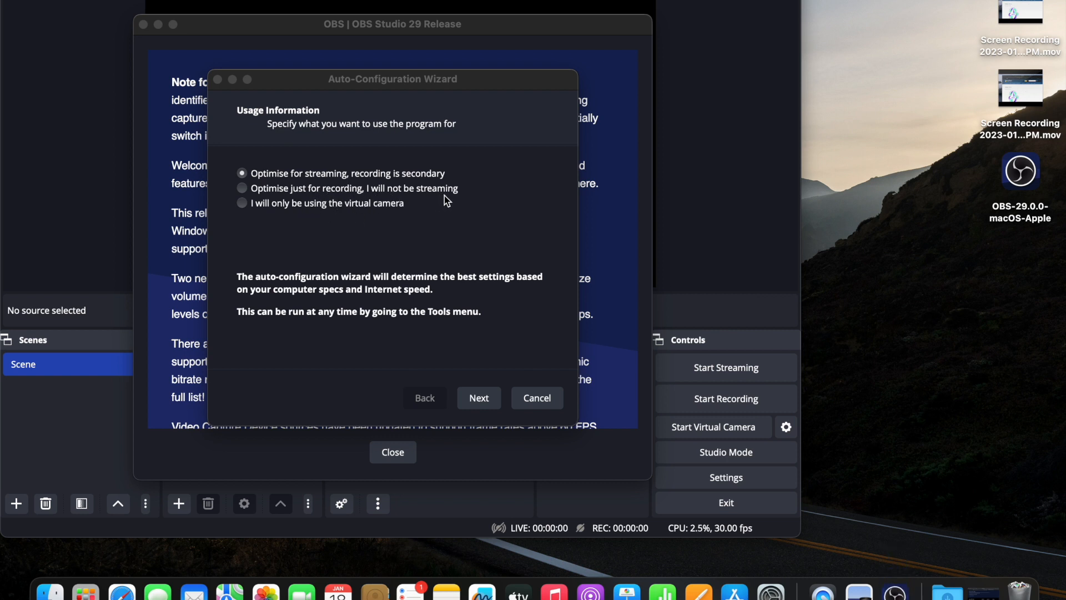
Complete the Auto-Configuration Wizard optimised just for recording, with 1920x1080 canvas resolution and 60 FPS preferred, and apply its settings
left_click(385, 191)
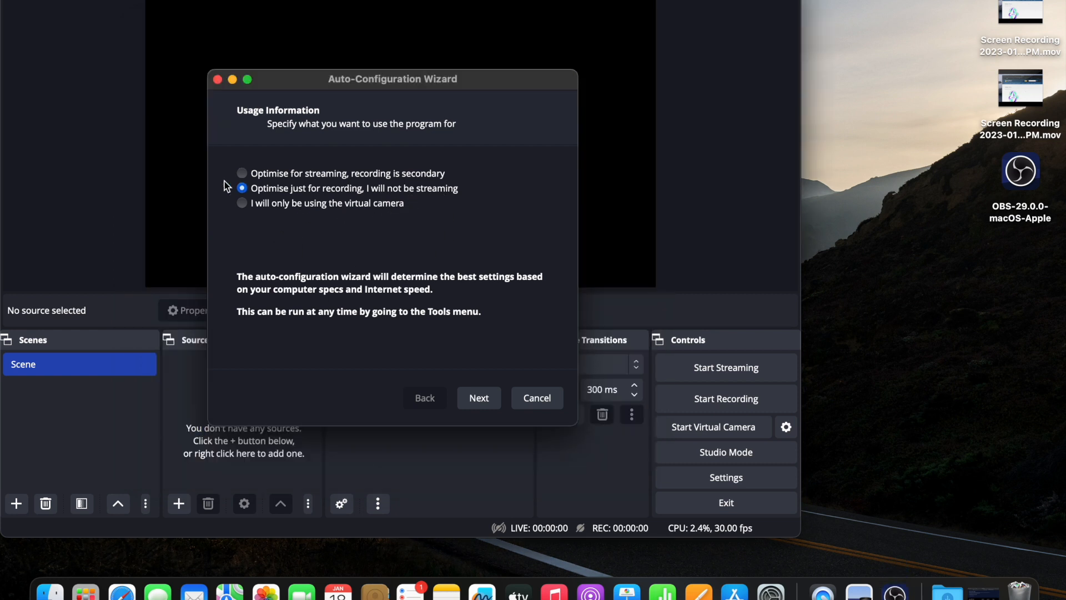
left_click(469, 400)
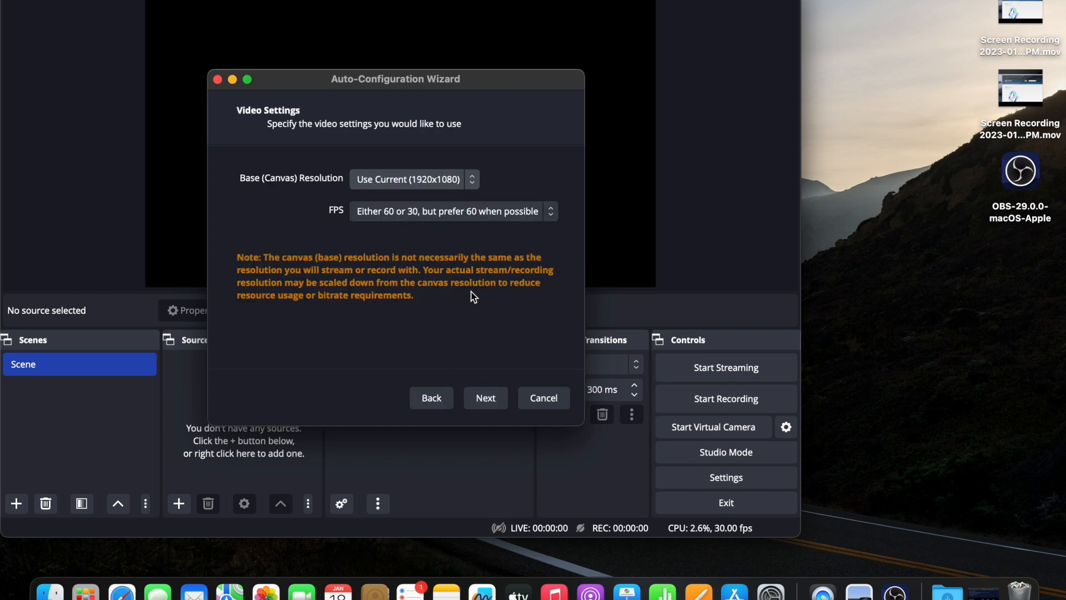
left_click(491, 399)
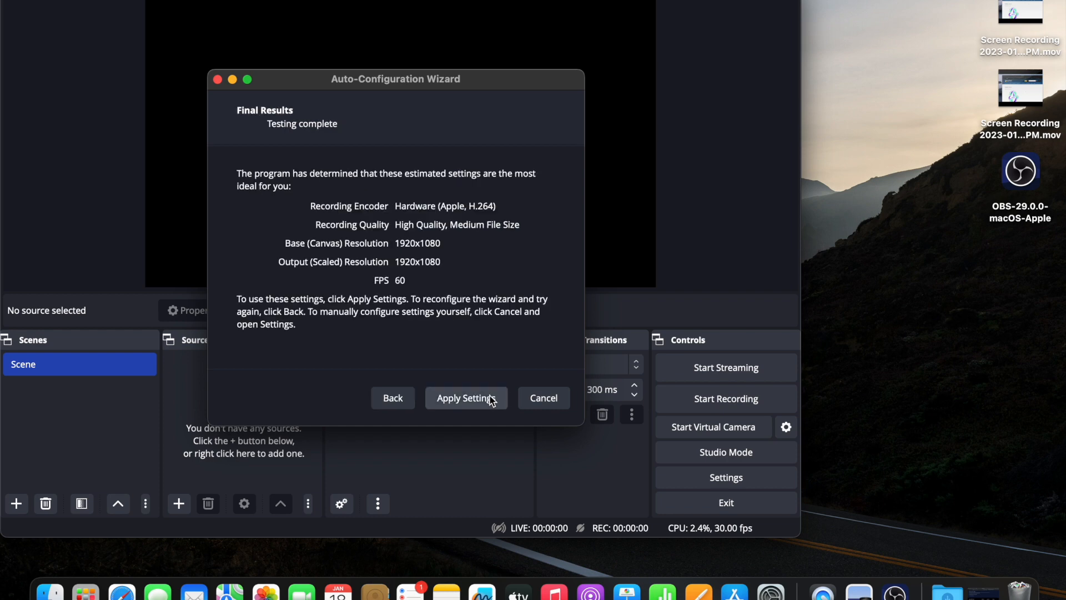
left_click(486, 405)
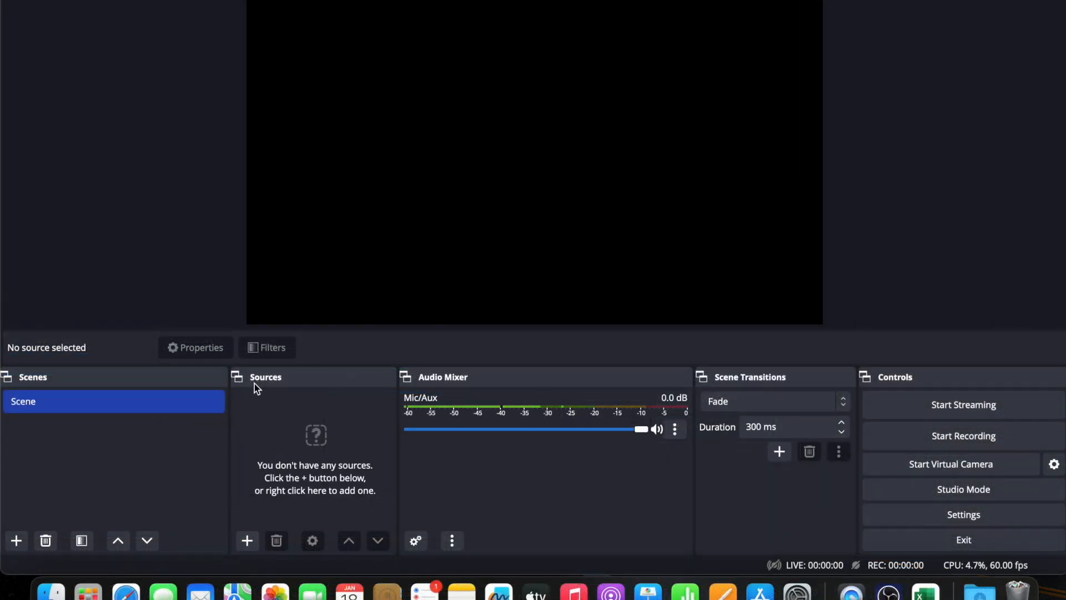
Add a new Video Capture Device source to the scene using the FaceTime HD Camera with the High preset
left_click(248, 541)
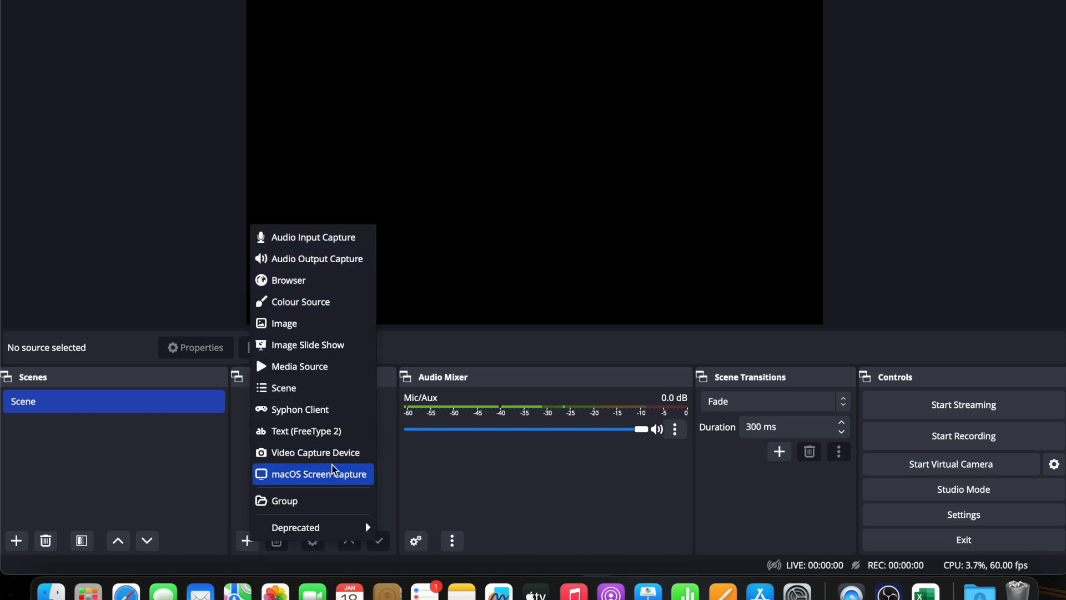
left_click(341, 454)
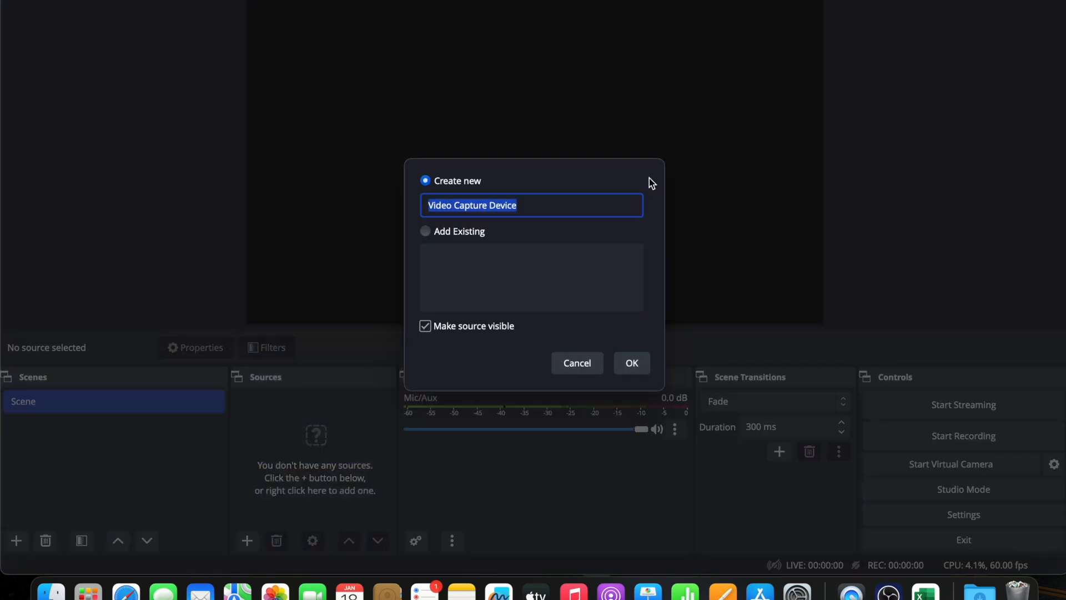
left_click(635, 364)
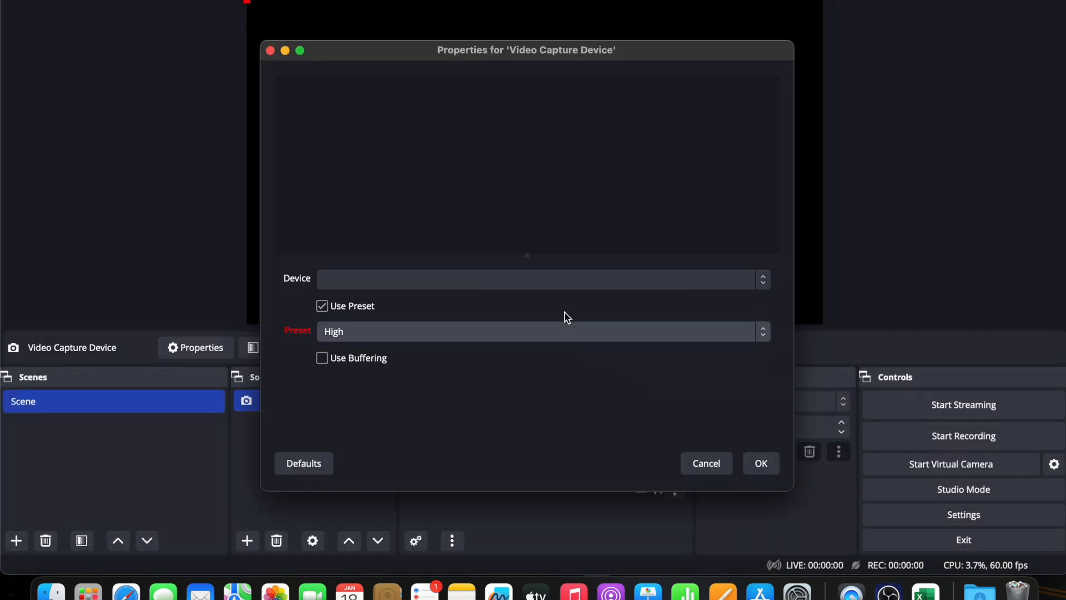
left_click(419, 275)
left_click(394, 297)
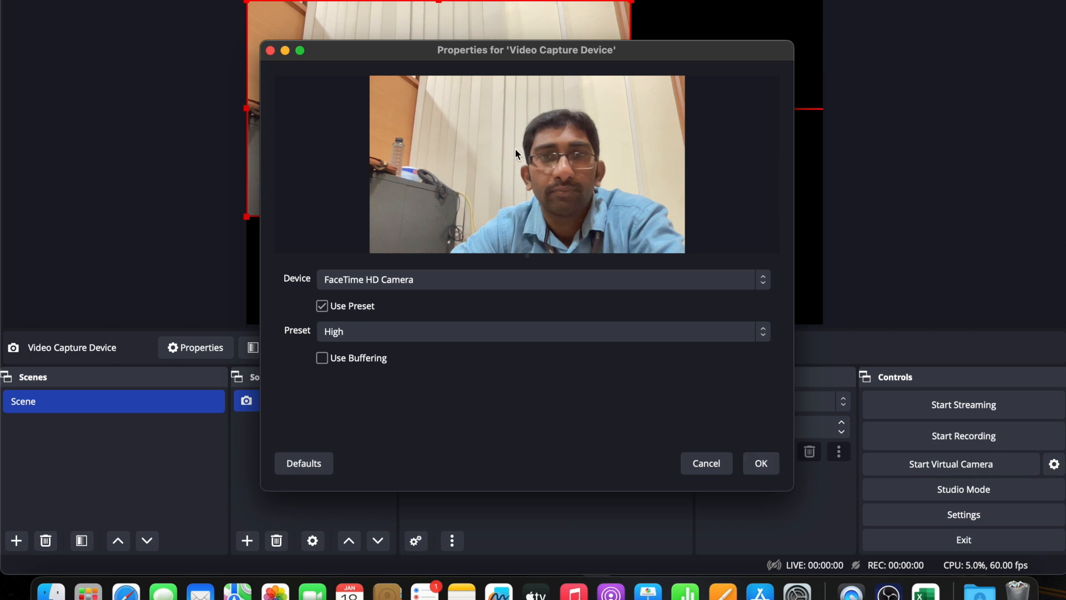
left_click(419, 331)
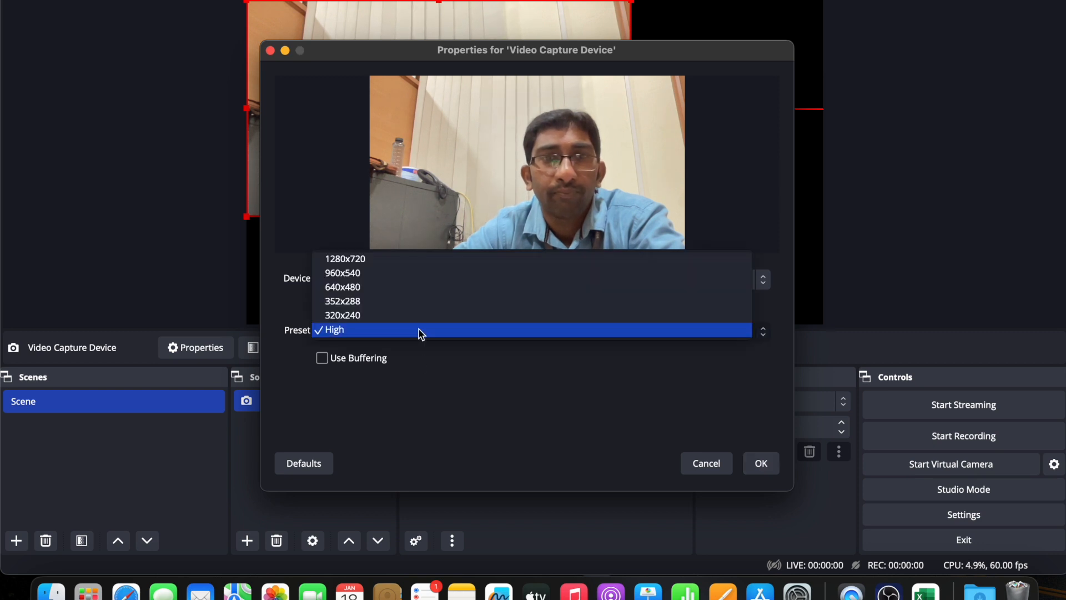
left_click(421, 333)
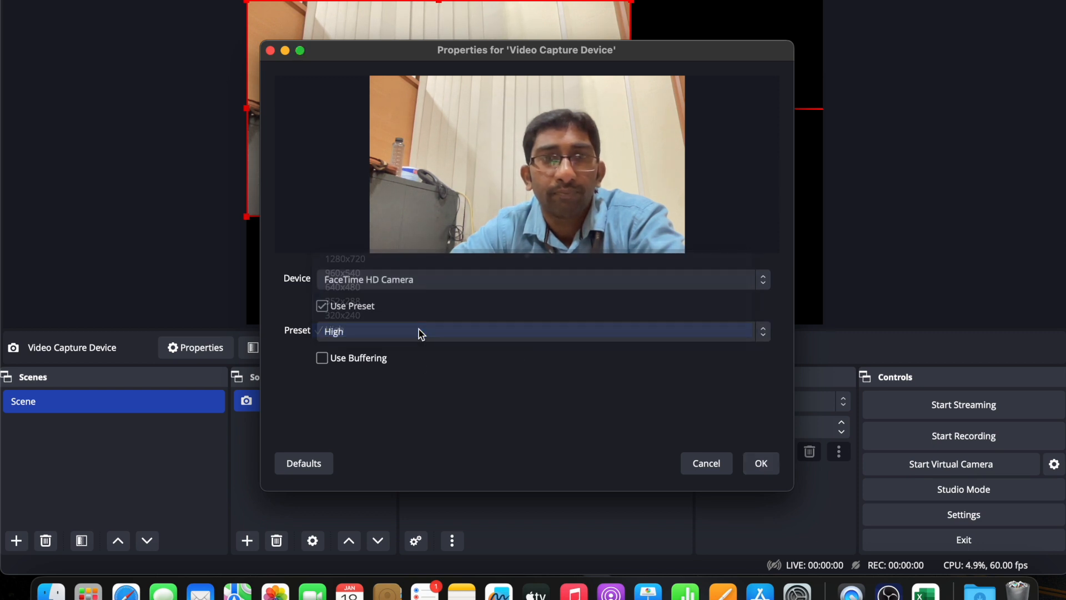
left_click(760, 463)
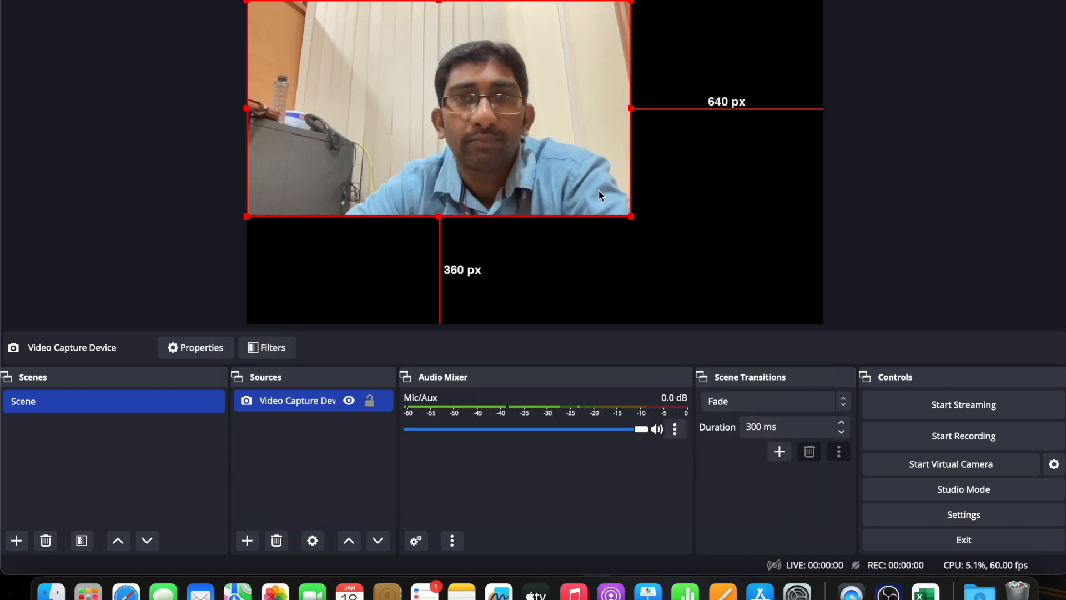
Shrink the camera image to a small thumbnail in the lower-right corner of the canvas and deselect it
mouse_move(616, 207)
left_mouse_down()
mouse_move(444, 102)
mouse_move(672, 230)
mouse_move(614, 205)
left_mouse_up()
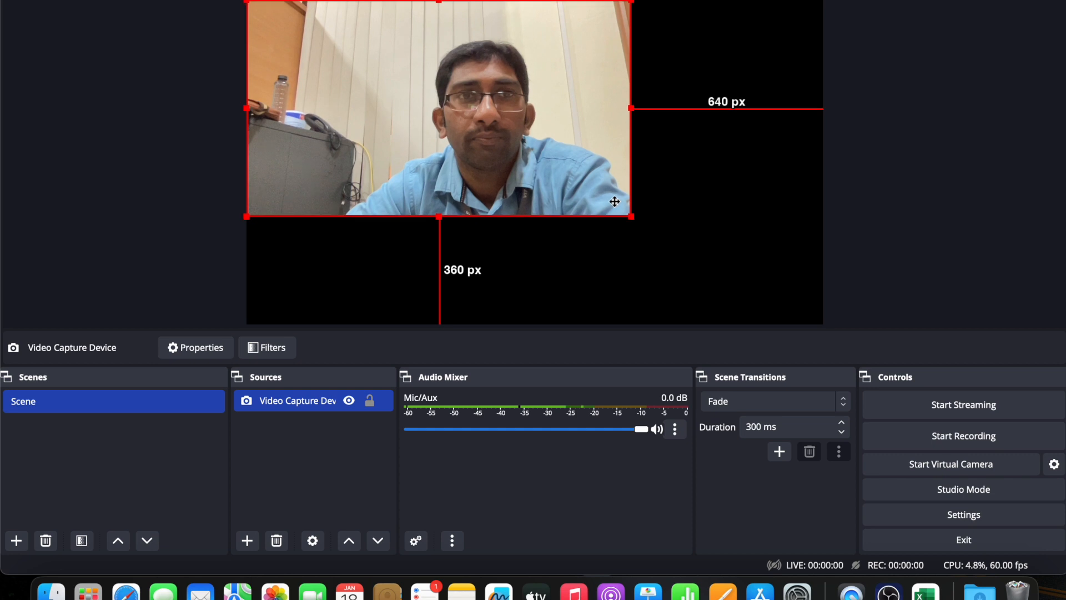
left_click_drag(247, 2, 790, 309)
left_click(716, 286)
left_click(651, 187)
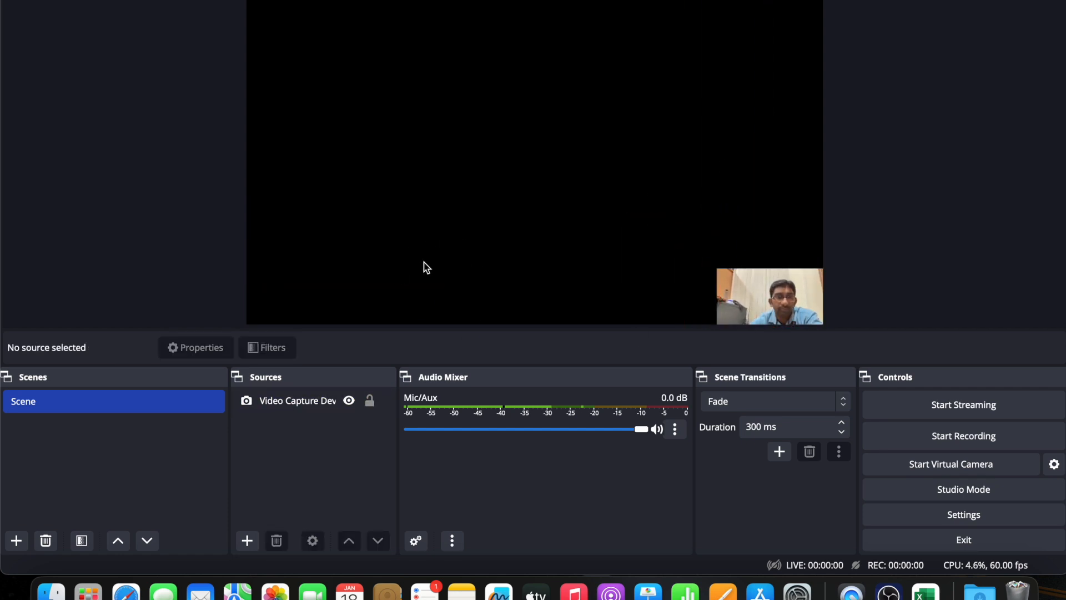
Add a deprecated Display Capture source for the Built-in Retina Display, with the cursor shown and Crop set to None
left_click(246, 542)
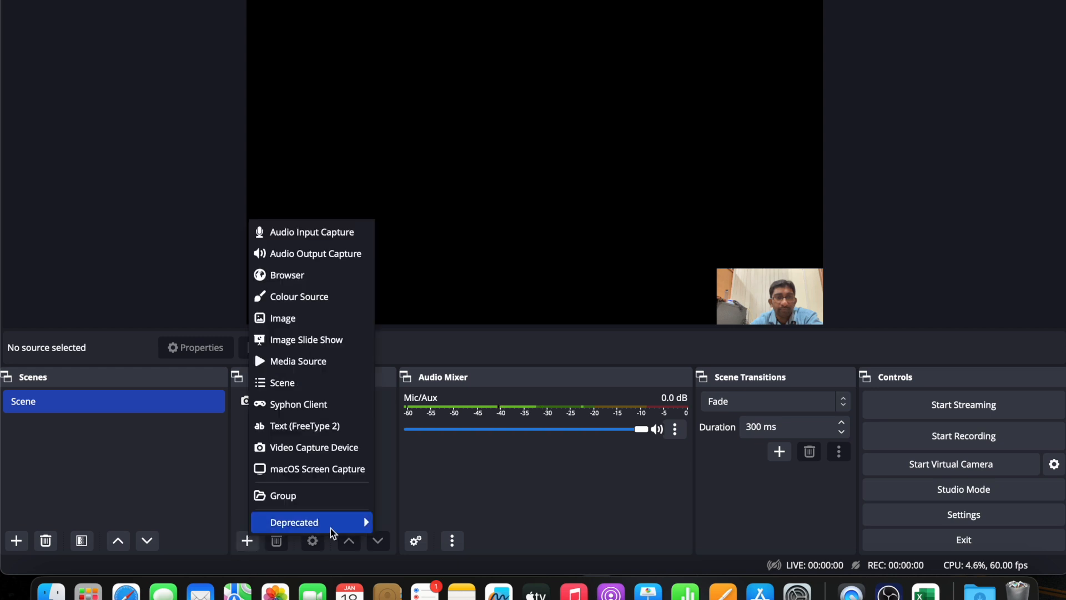
mouse_move(336, 525)
left_click(411, 531)
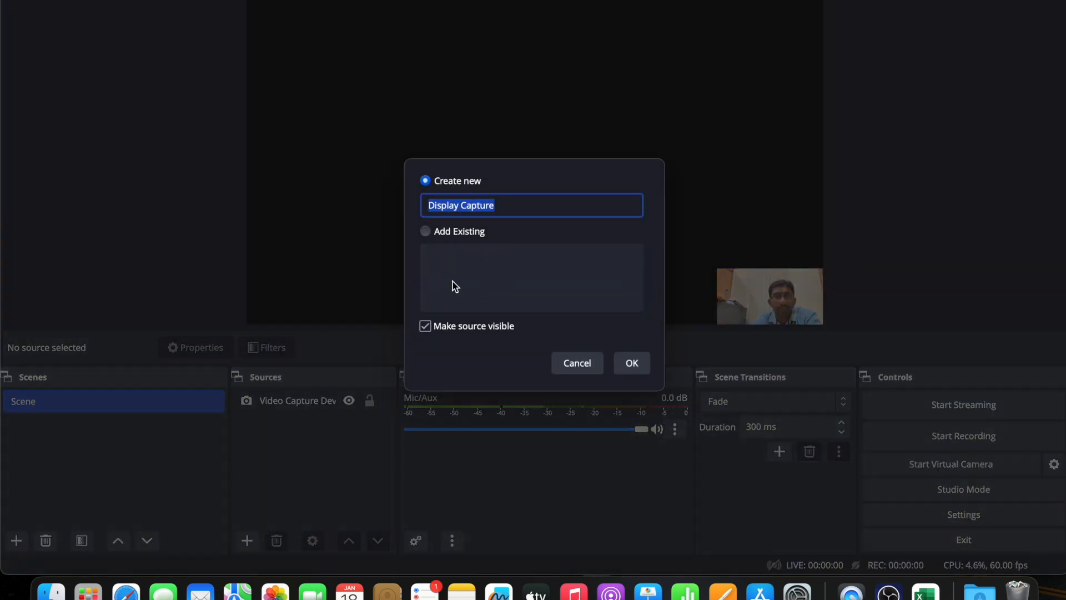
left_click(633, 364)
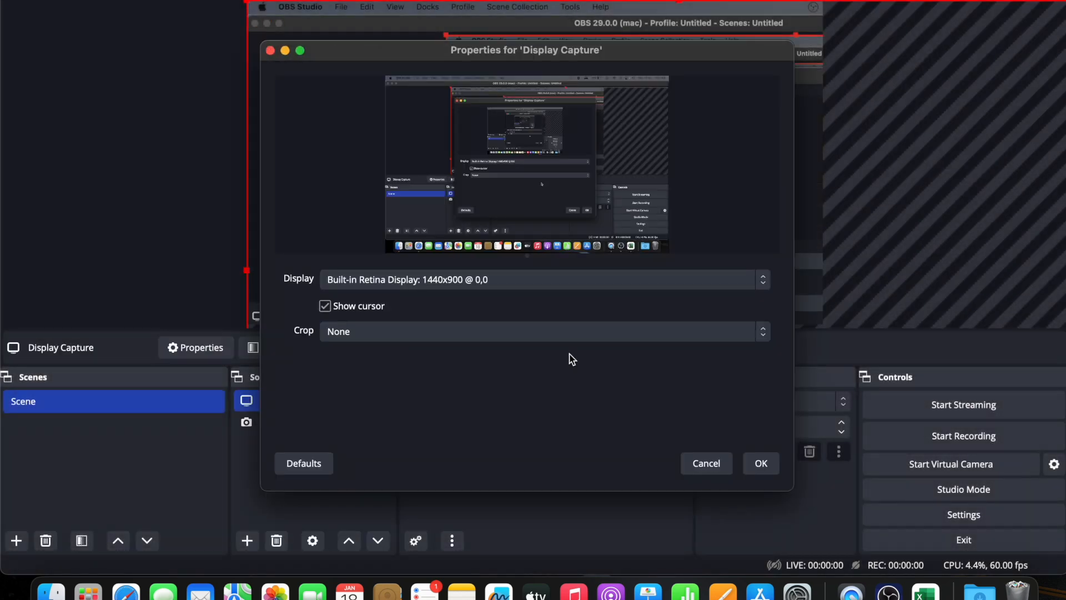
left_click(556, 286)
left_click(556, 287)
left_click(371, 331)
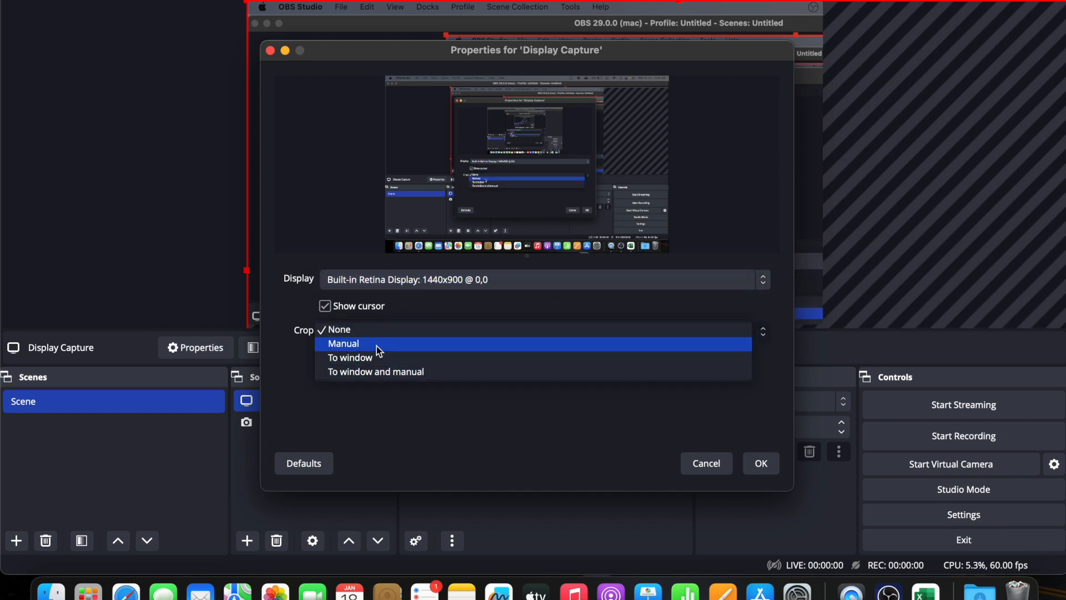
left_click(374, 332)
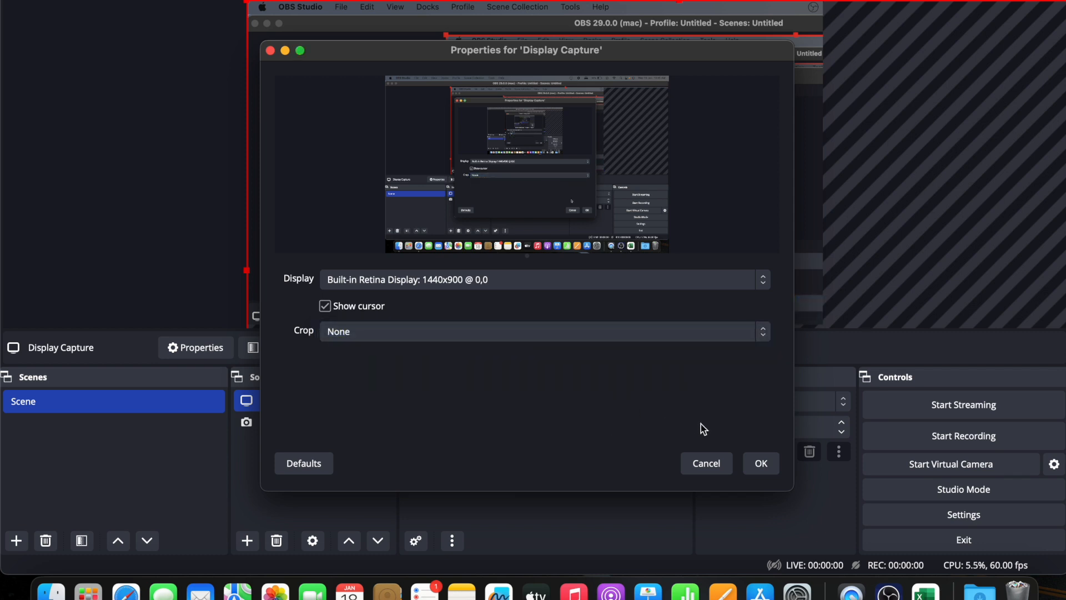
left_click(762, 464)
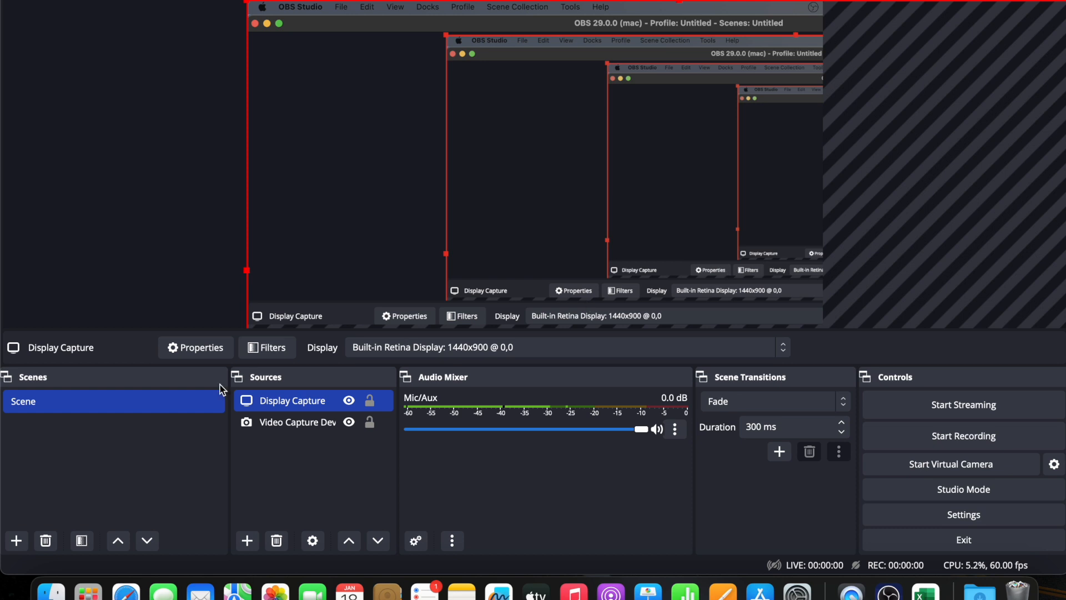
Add a new Audio Input Capture source to the scene using the MacBook Air Microphone
left_click(248, 541)
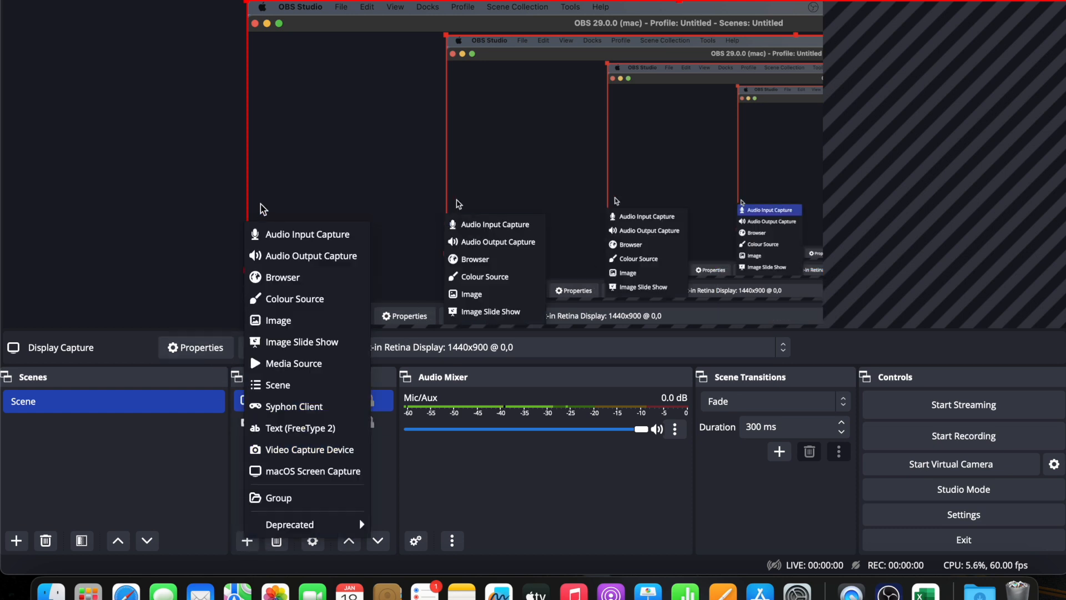
left_click(309, 240)
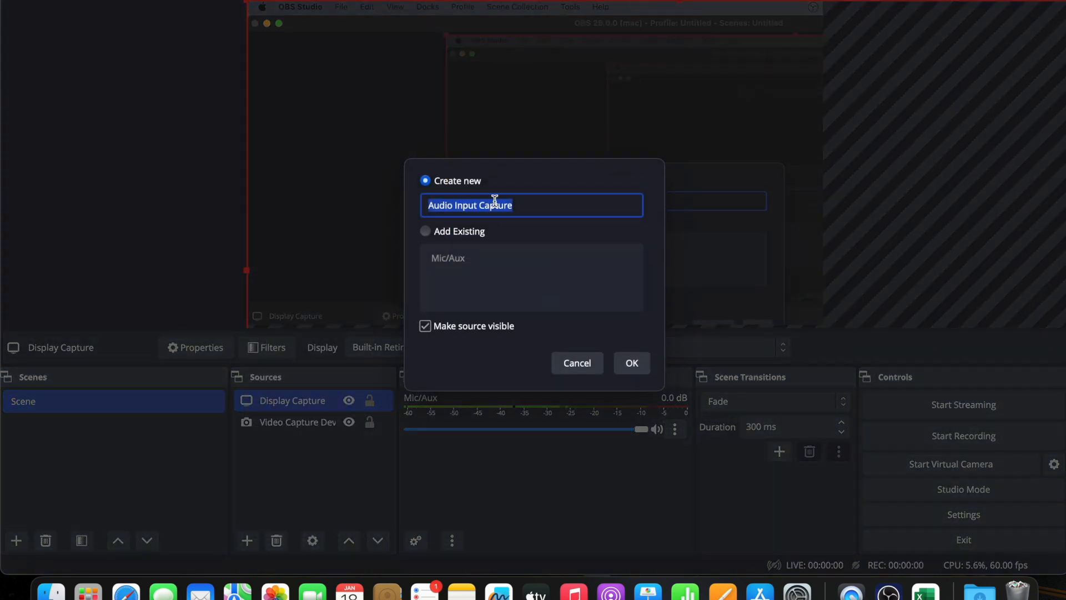
left_click(631, 362)
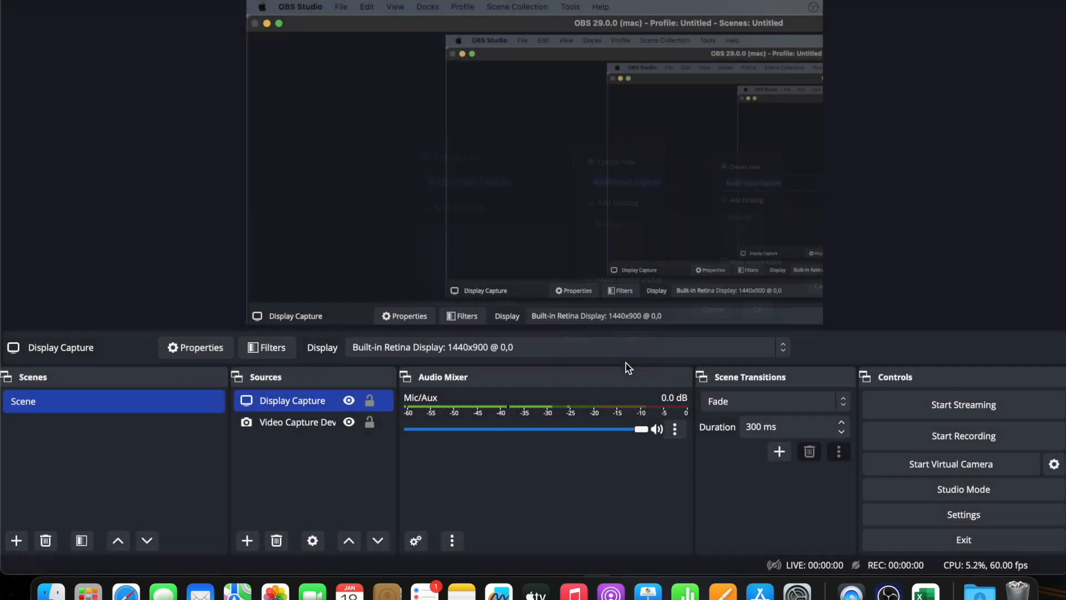
left_click(395, 111)
left_click(394, 116)
left_click(762, 463)
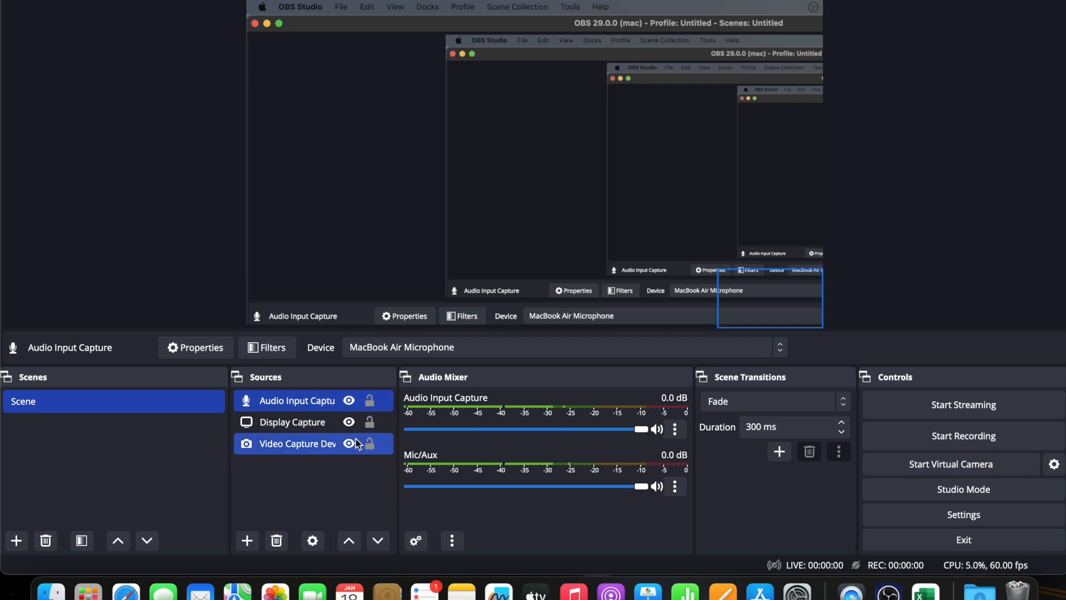
left_click(247, 540)
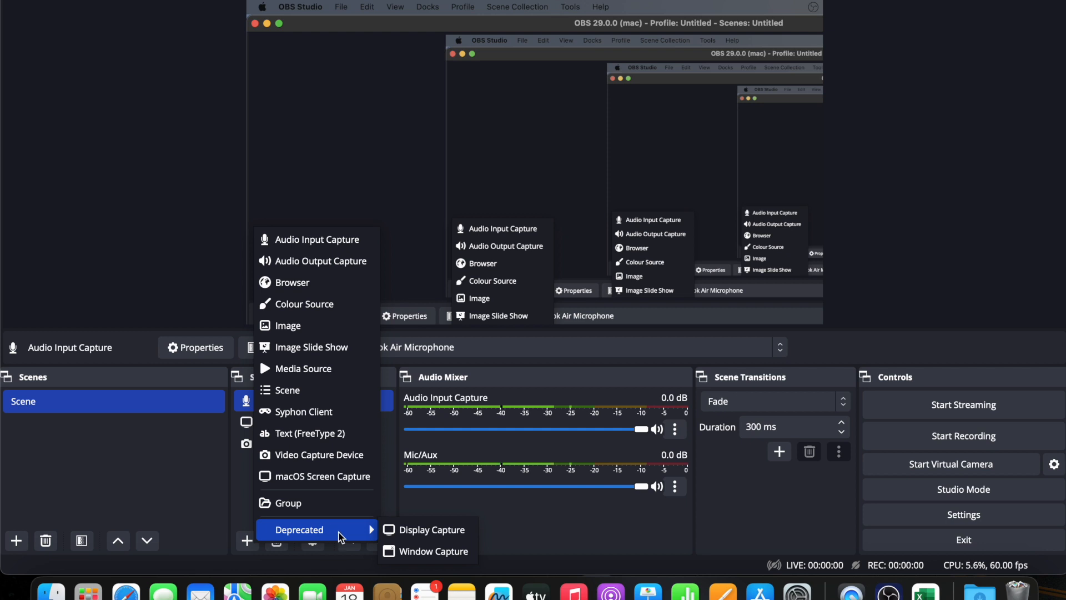
left_click(378, 188)
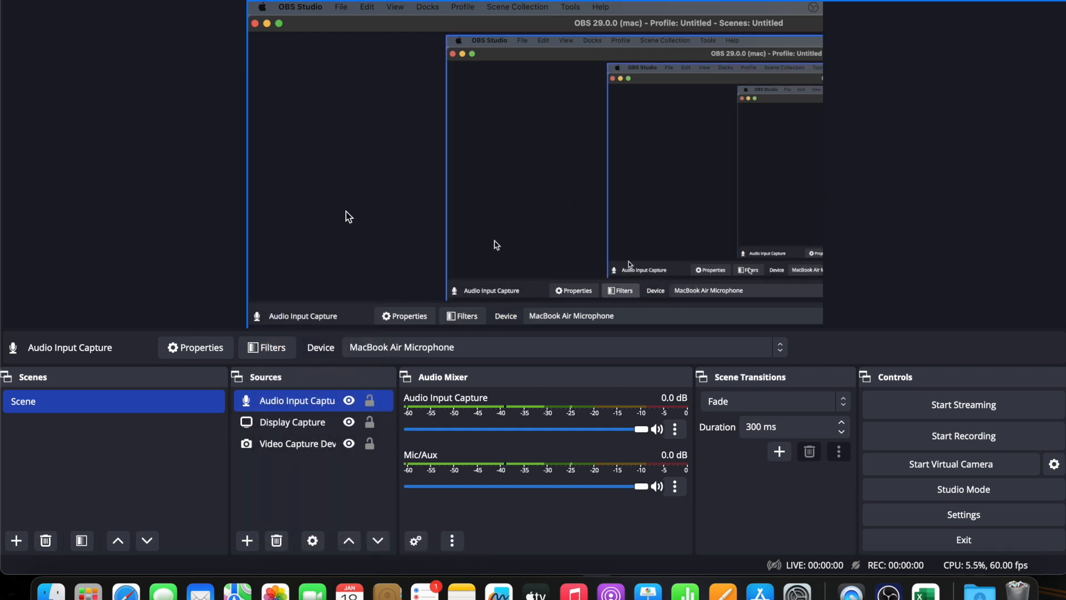
Record a short test clip of the scene, switching back from the desktop to OBS Studio to stop the recording
left_click(954, 434)
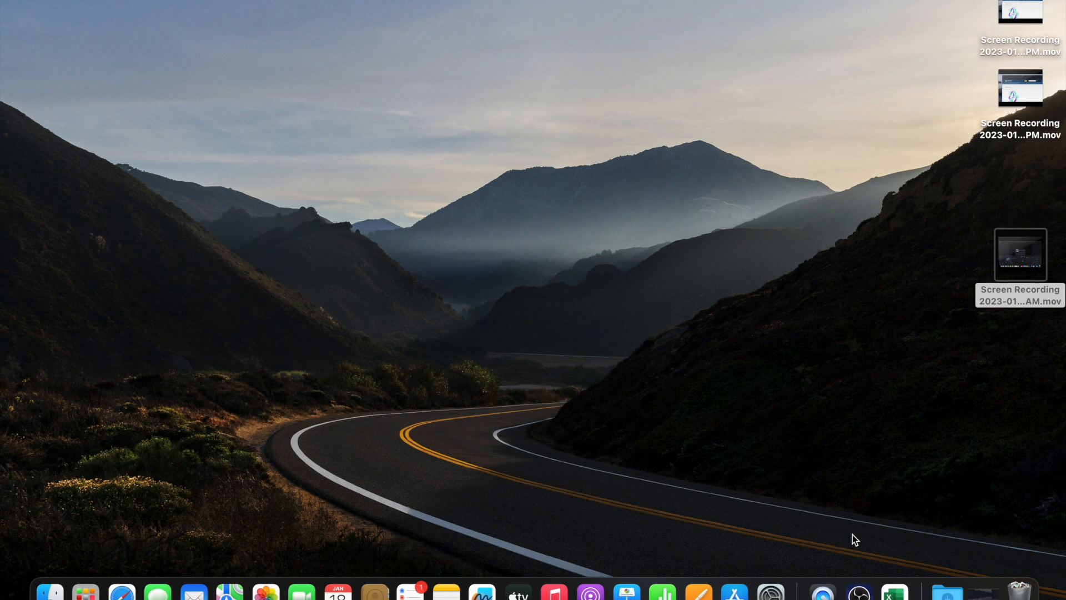
left_click(859, 592)
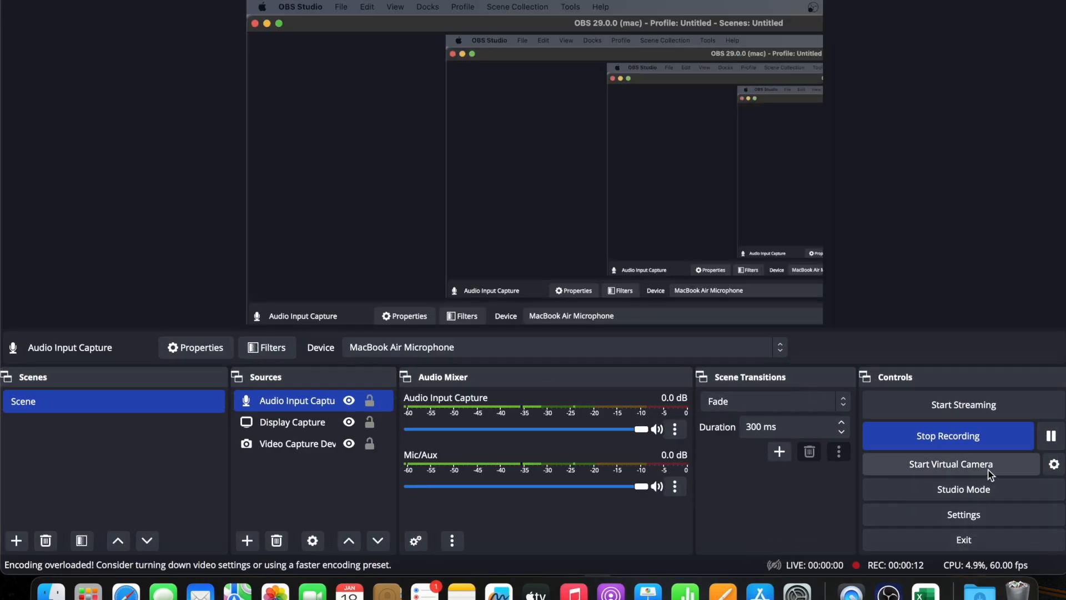
left_click(985, 435)
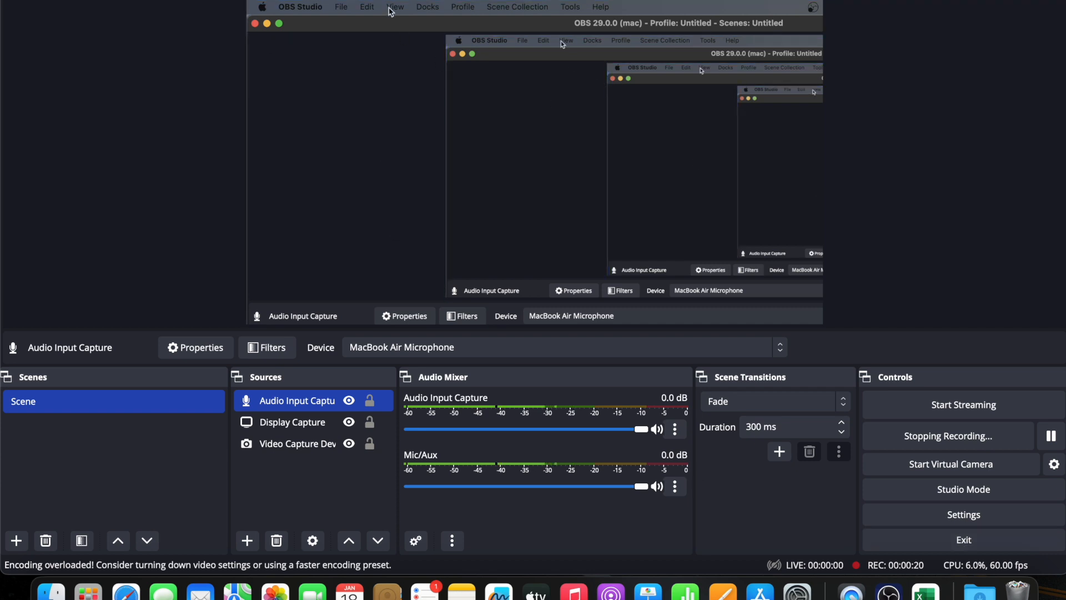
Show the saved recordings in the Movies folder, check the new MKV file there and close the folder window
left_click(339, 6)
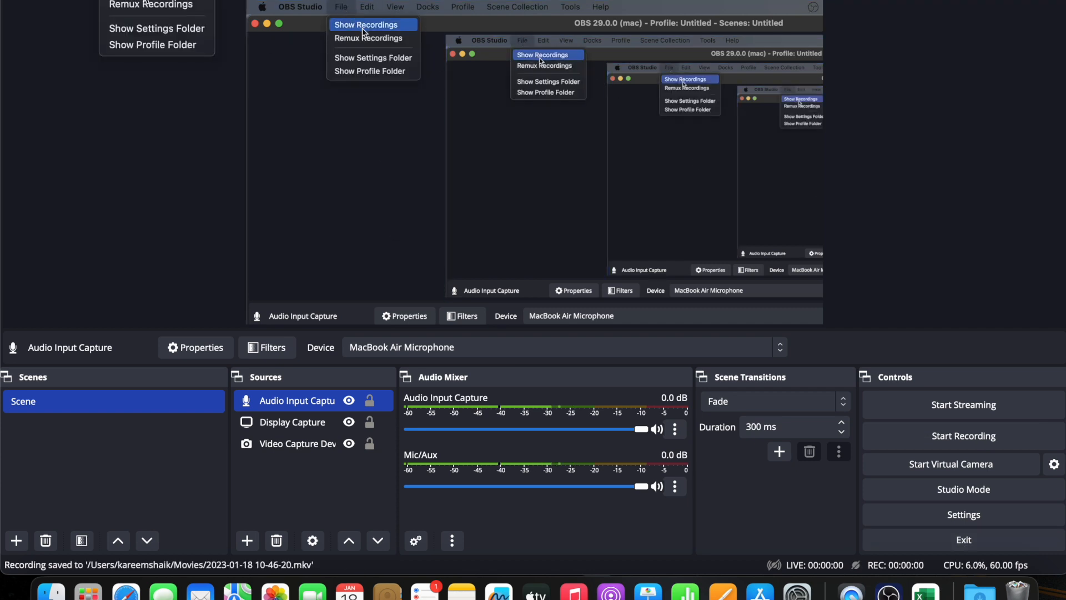
left_click(146, 2)
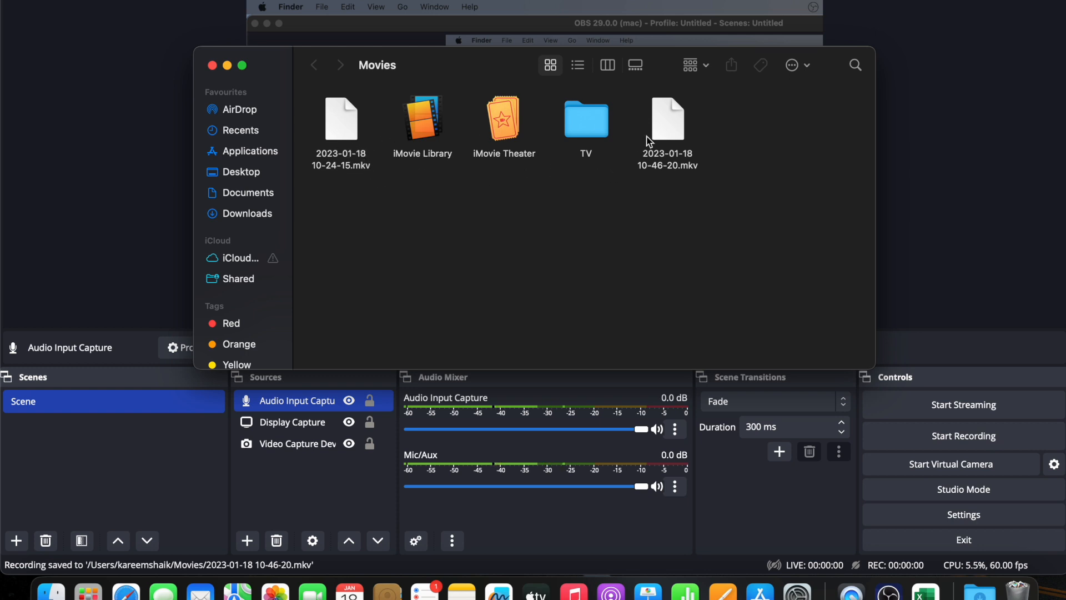
left_click(212, 65)
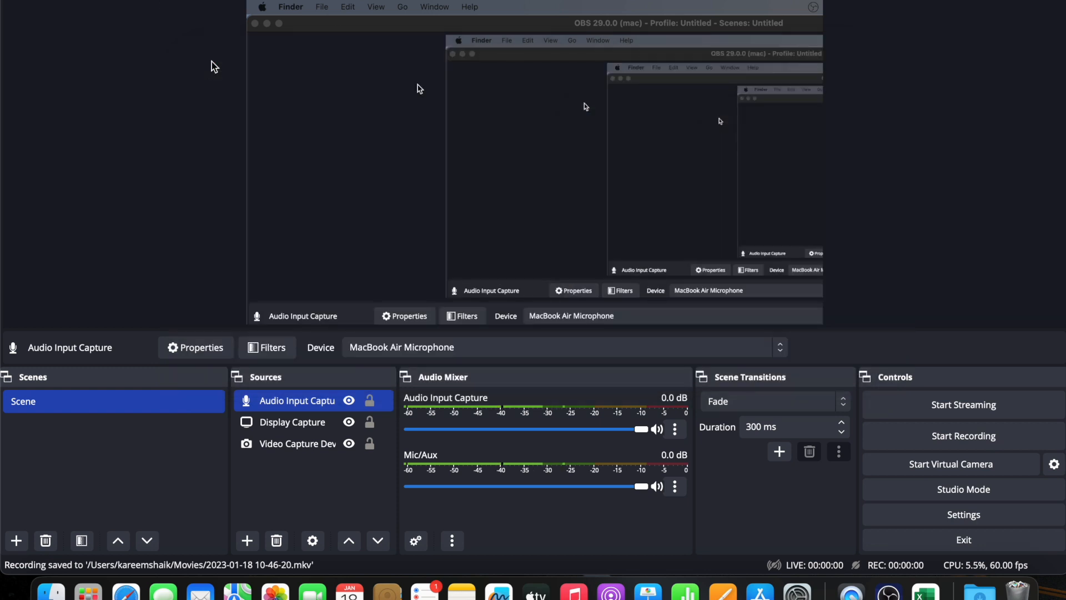
left_click(325, 9)
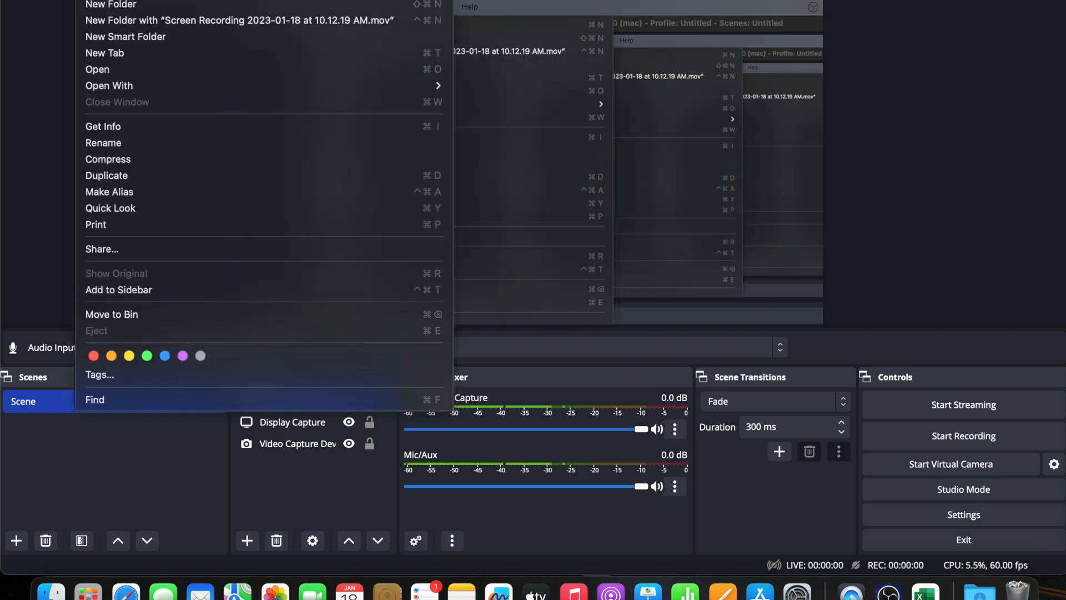
mouse_move(126, 1)
mouse_move(178, 0)
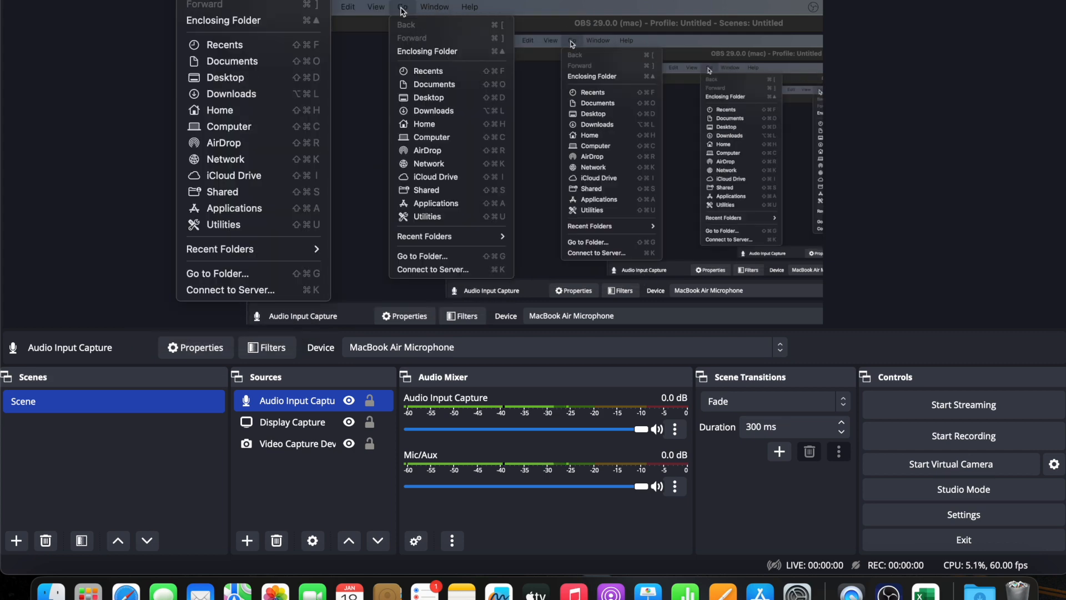
mouse_move(267, 1)
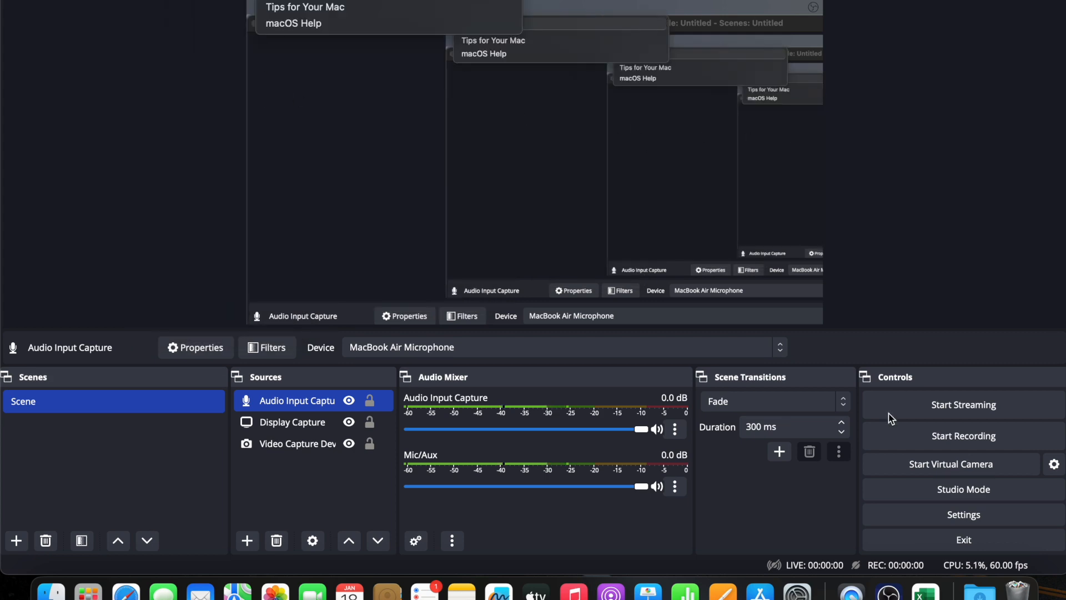
Exit OBS Studio and return to the desktop
left_click(964, 540)
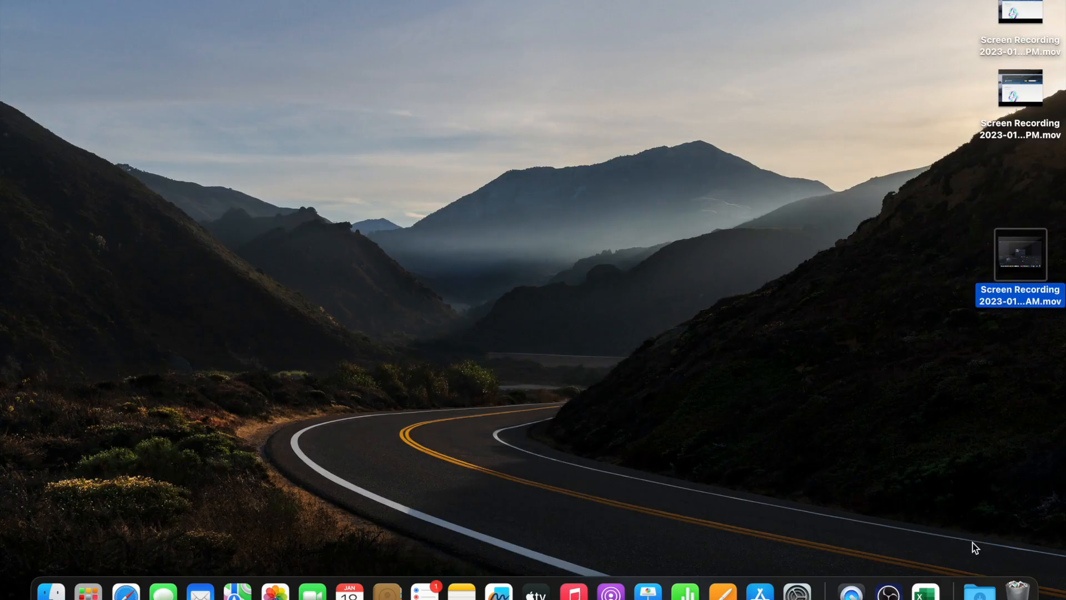